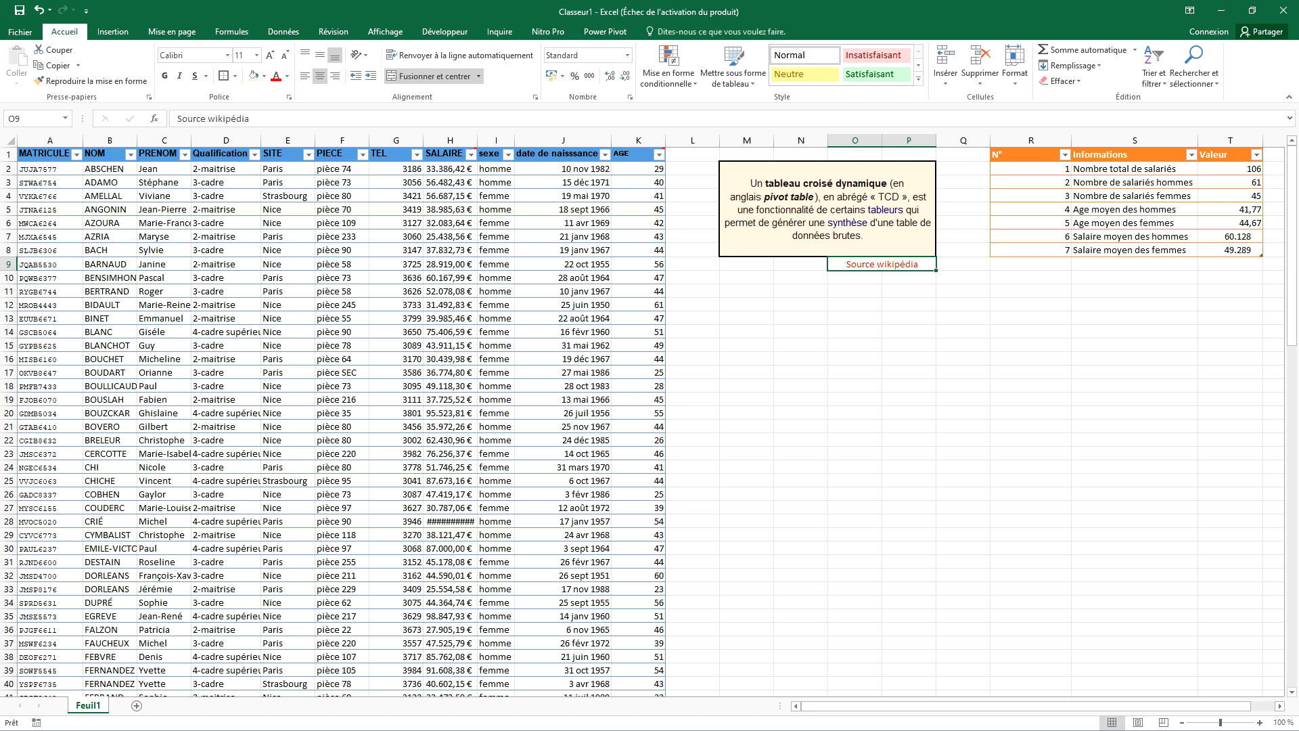
Examine the employee data table, including its SALAIRE and NOM columns, with the sheet zoomed to 100 %.
scroll(643, 406, up, 3)
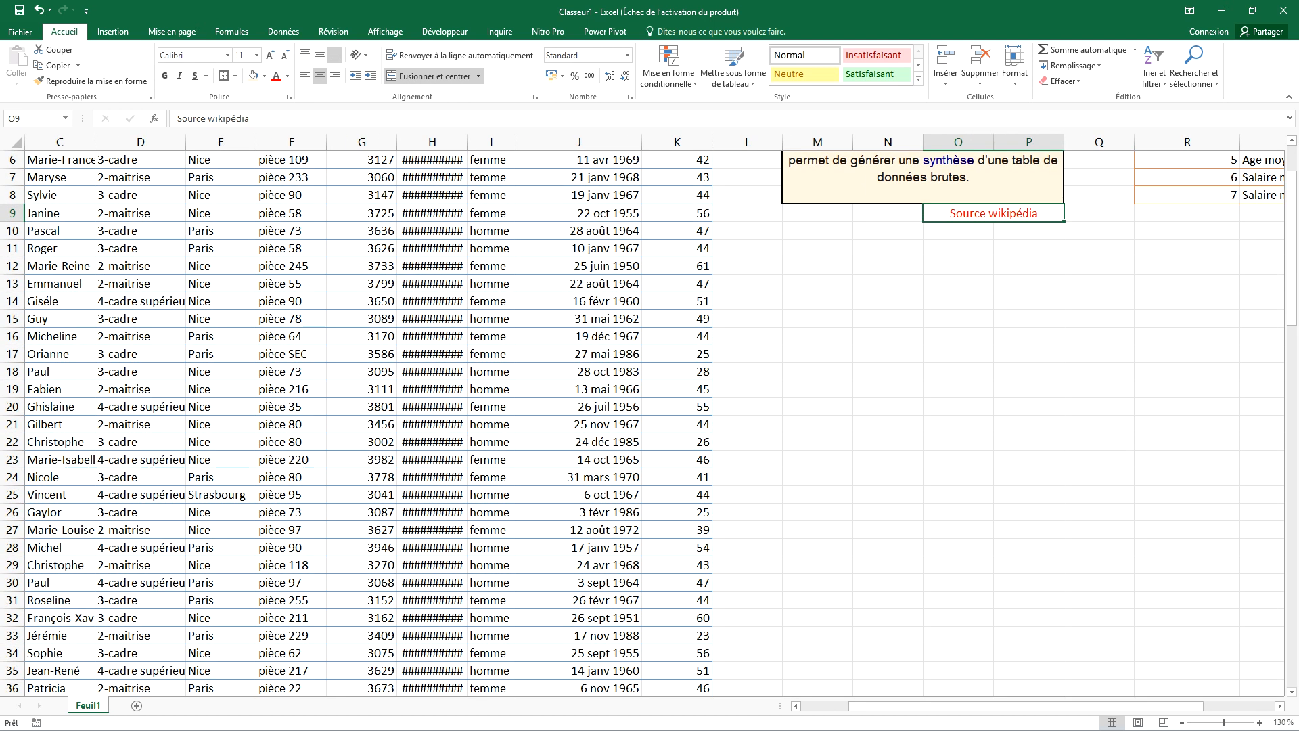
drag(964, 706, 1012, 706)
scroll(650, 420, up, 2)
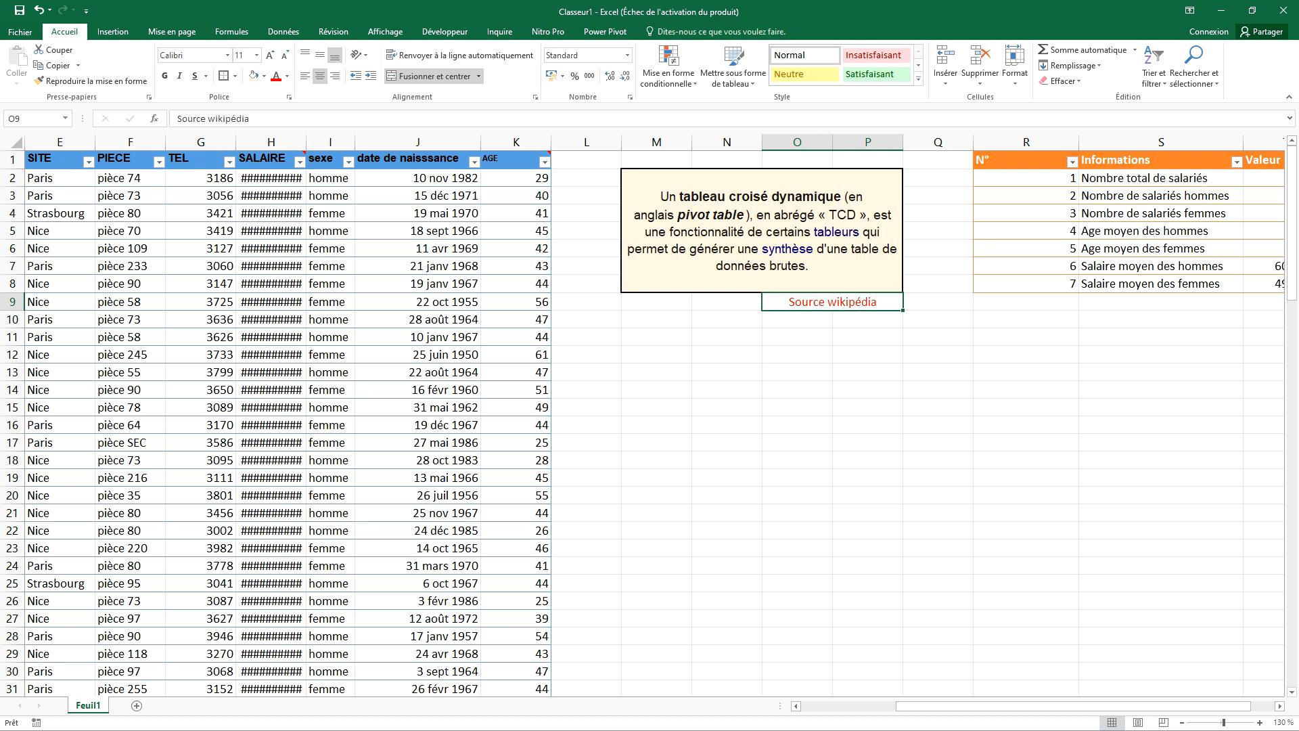
scroll(655, 423, down, 1)
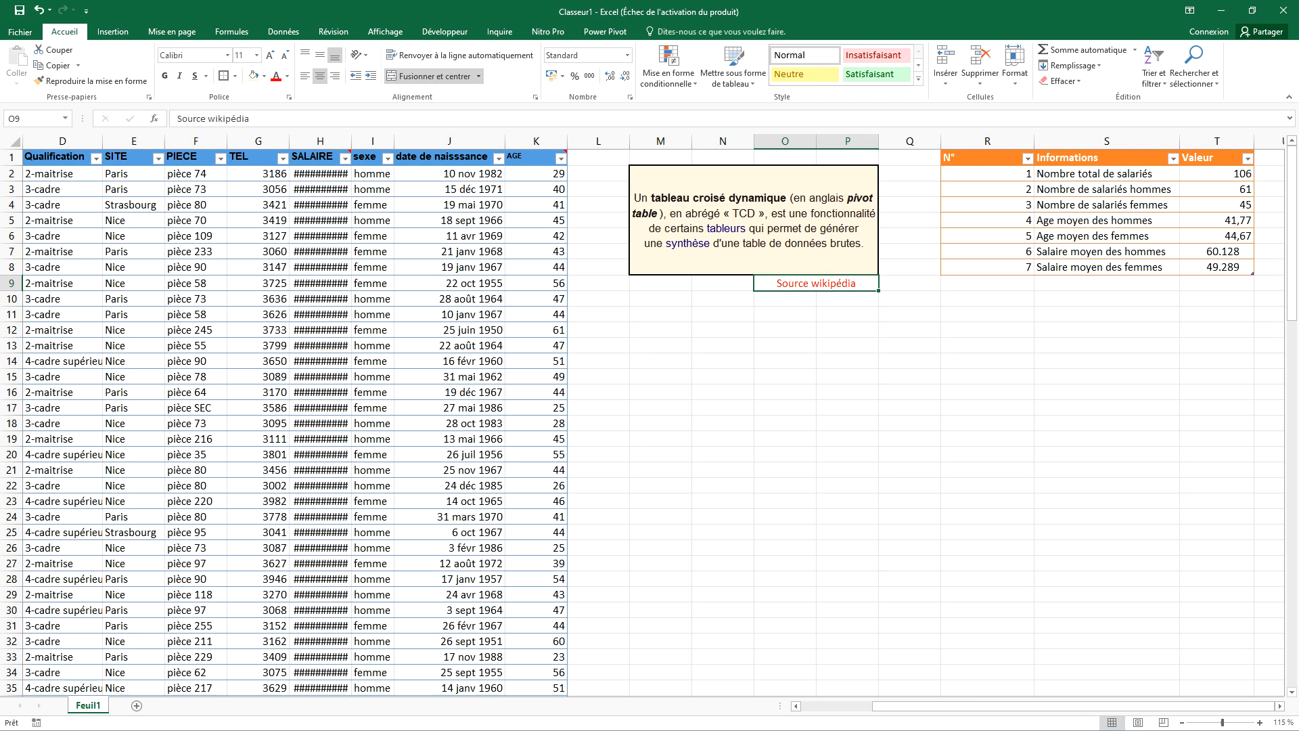
scroll(649, 416, left, 3)
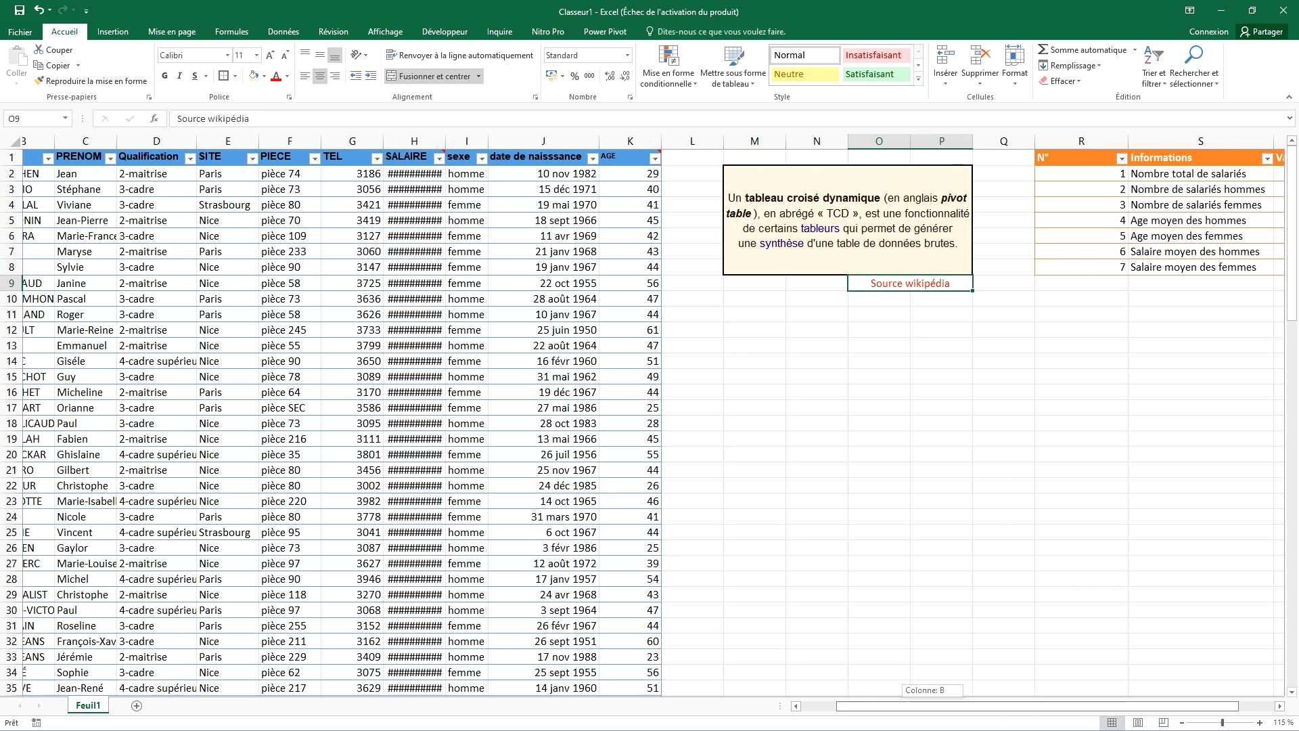
scroll(649, 416, down, 1)
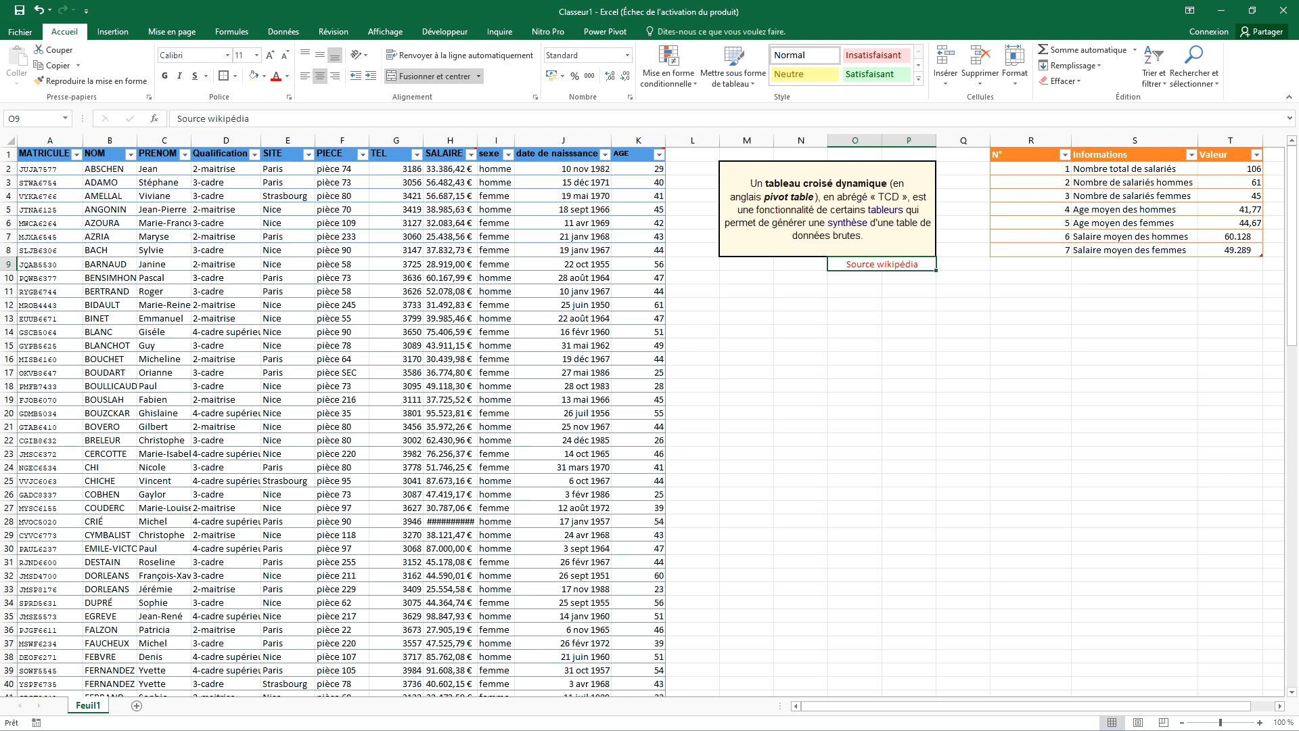
click(449, 223)
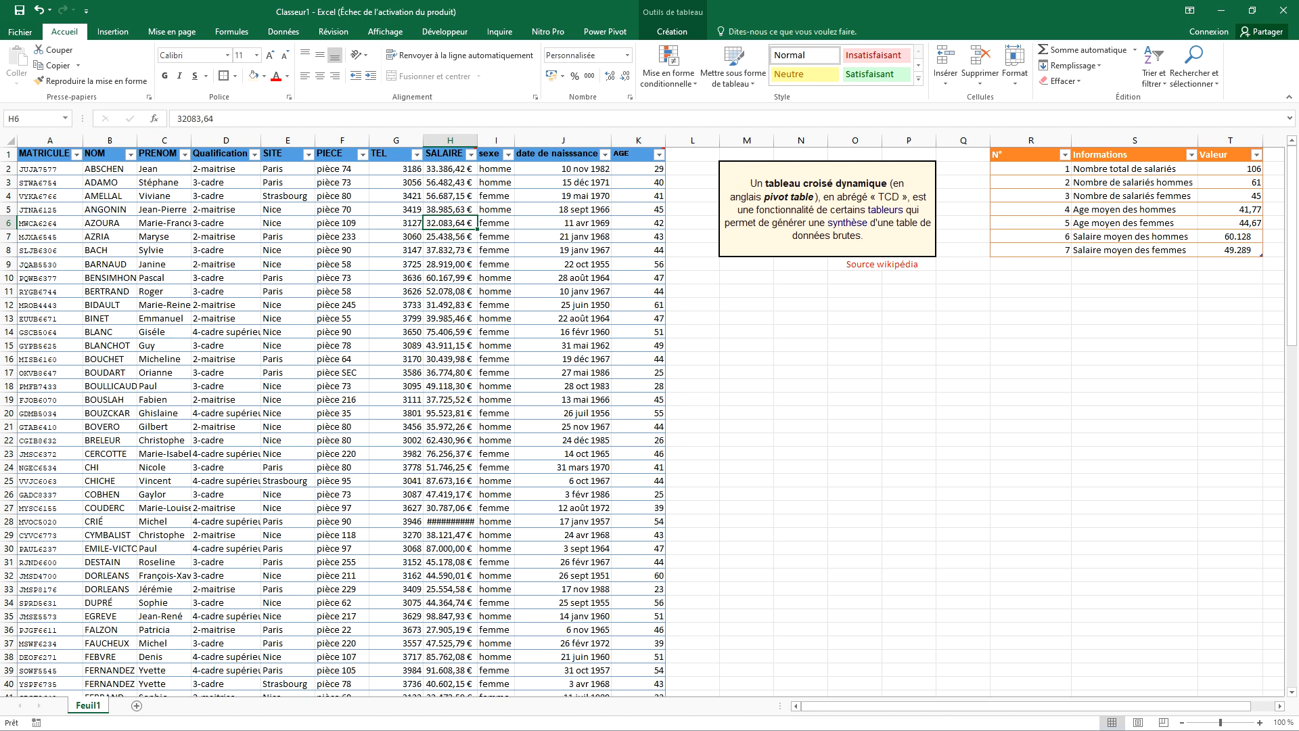
click(110, 224)
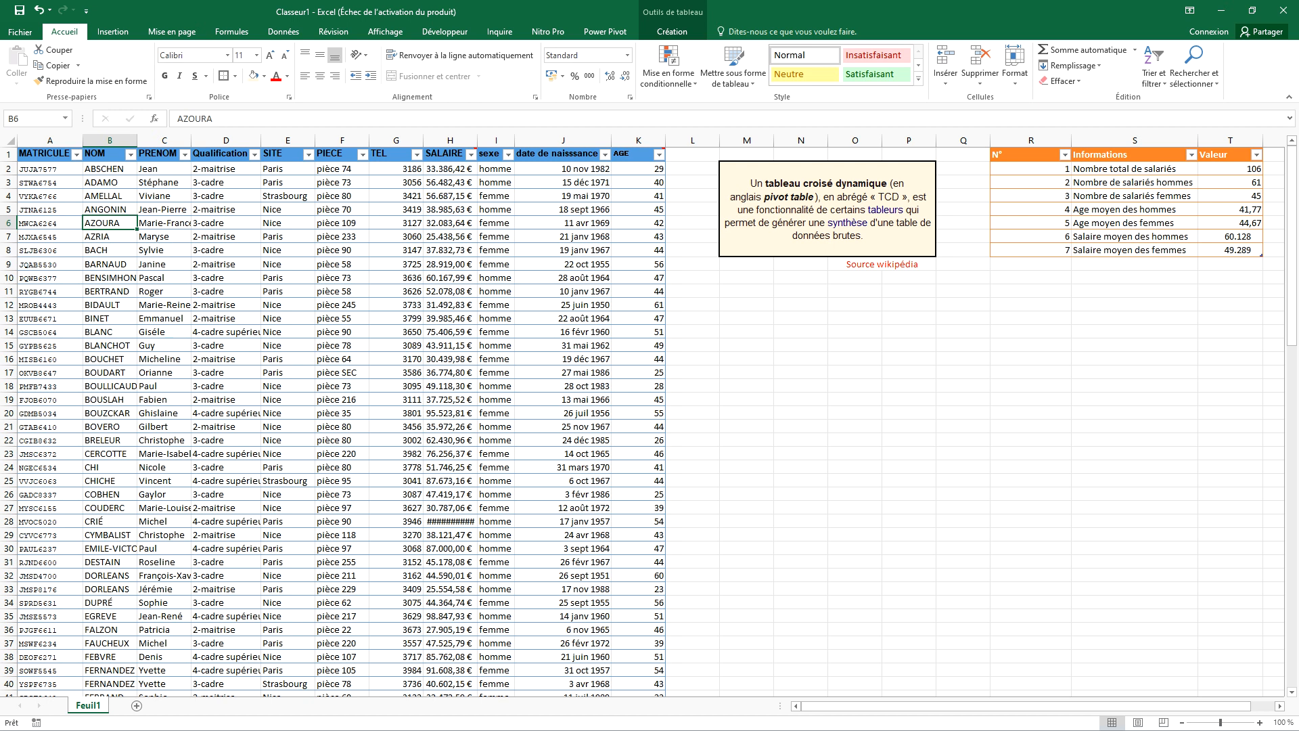
Review the Informations labels and the Valeur formulas for headcount, average age and average salary by sex in the summary table.
click(1135, 183)
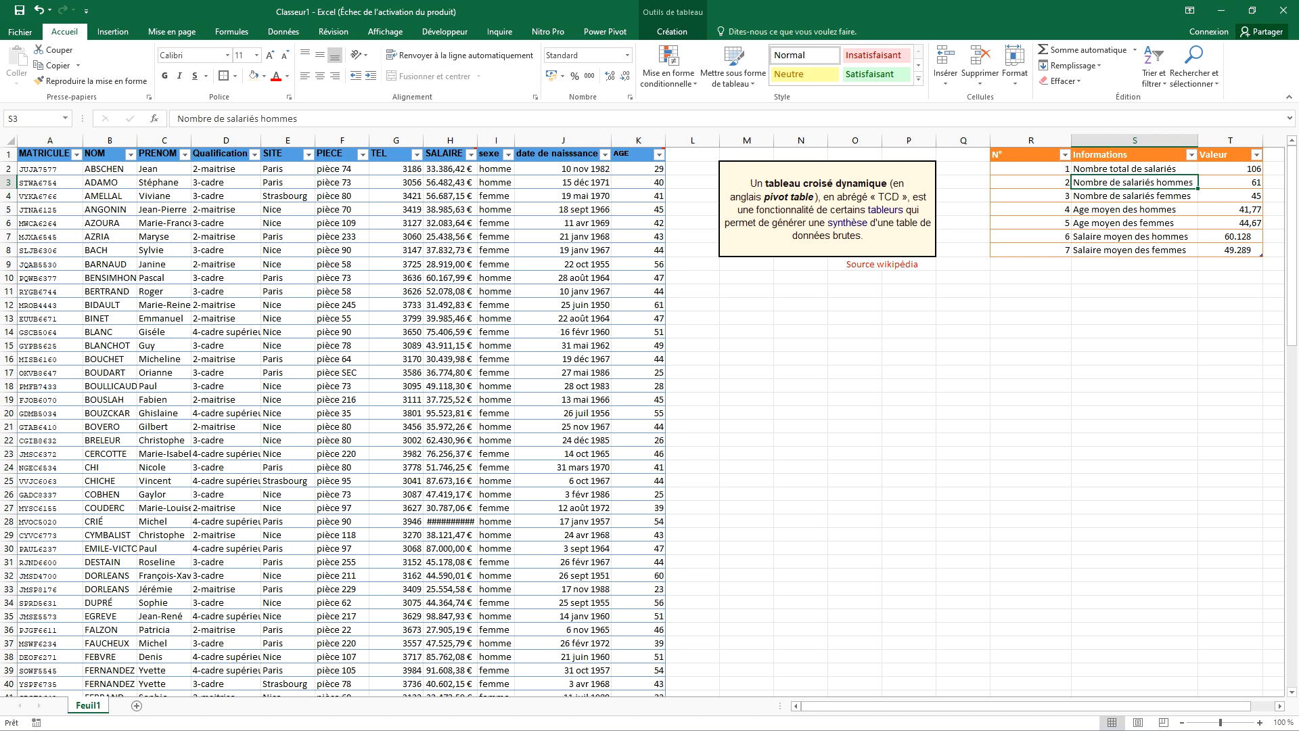
click(1134, 169)
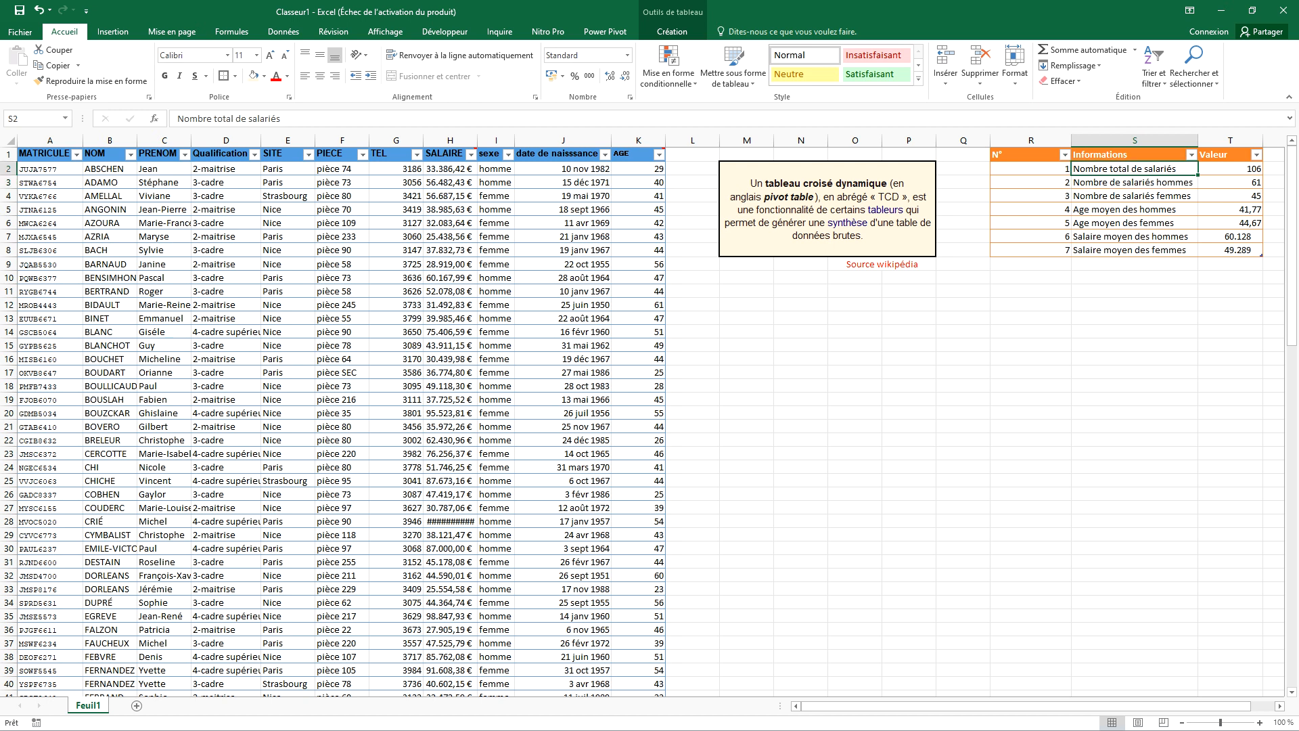
click(1134, 183)
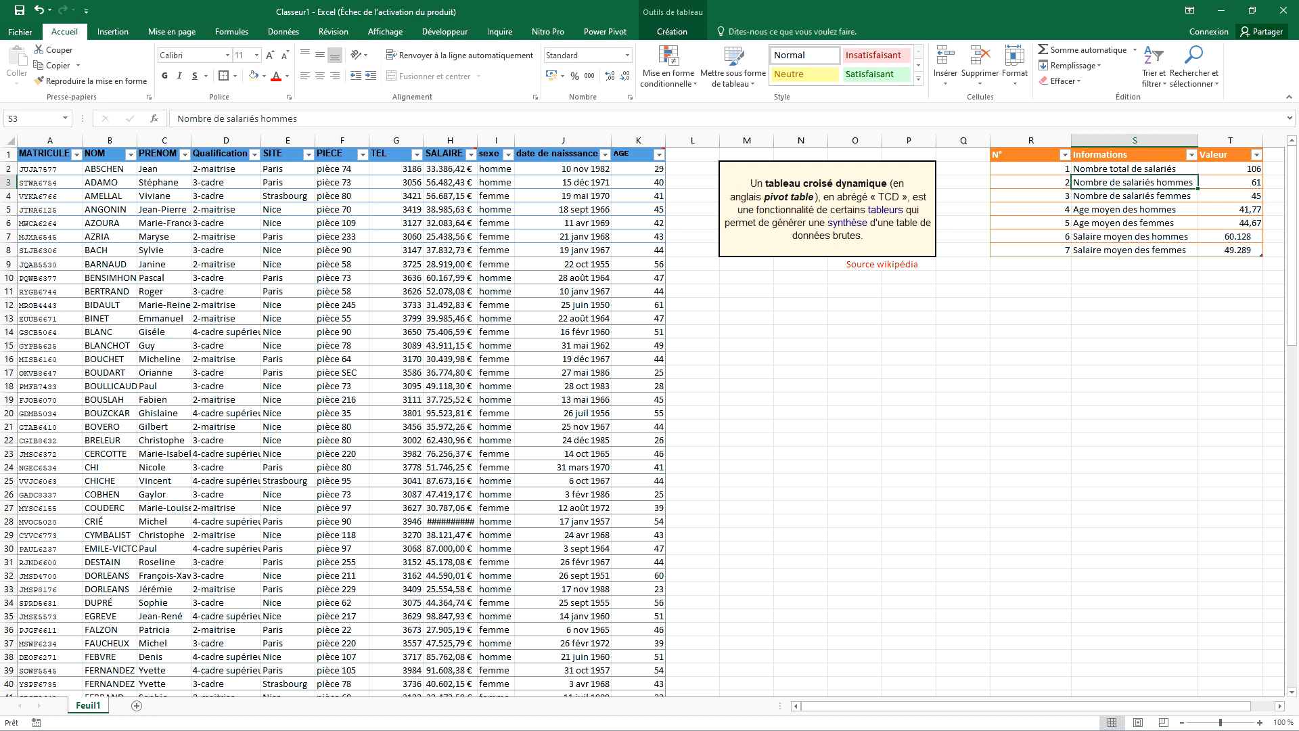
click(1134, 196)
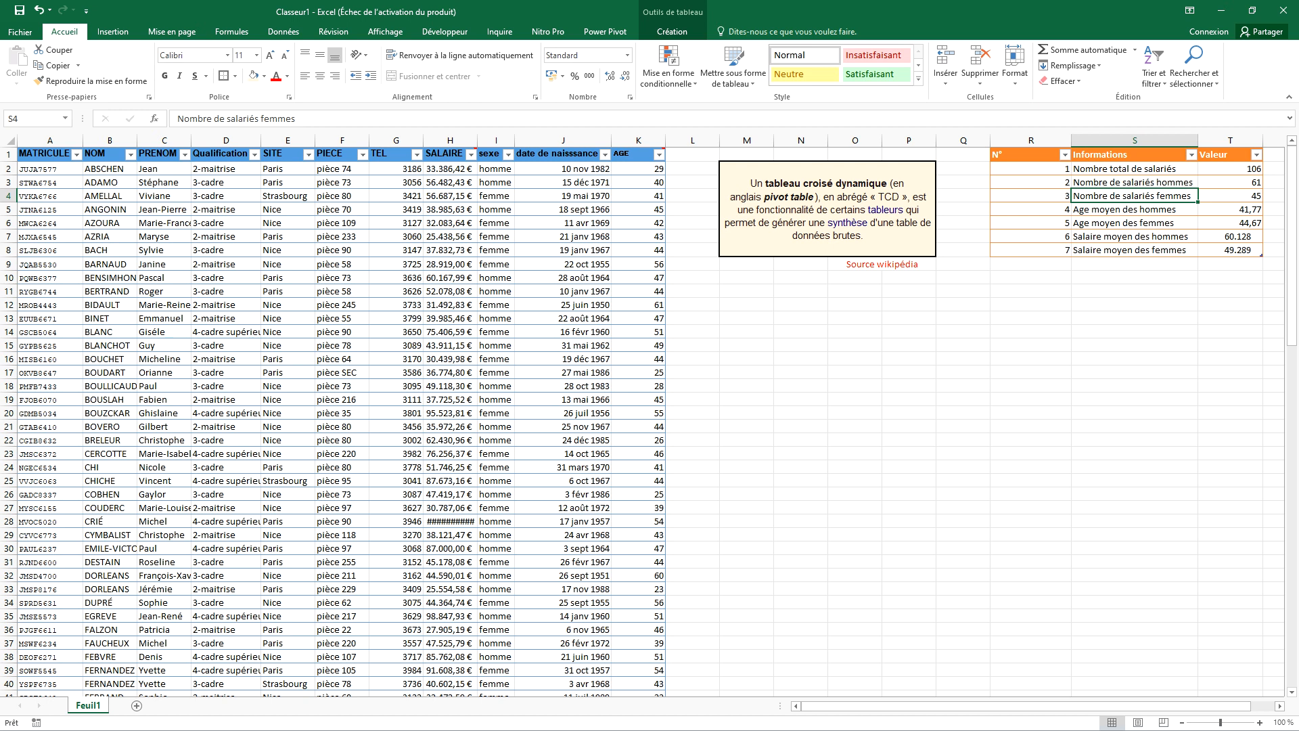
click(1230, 169)
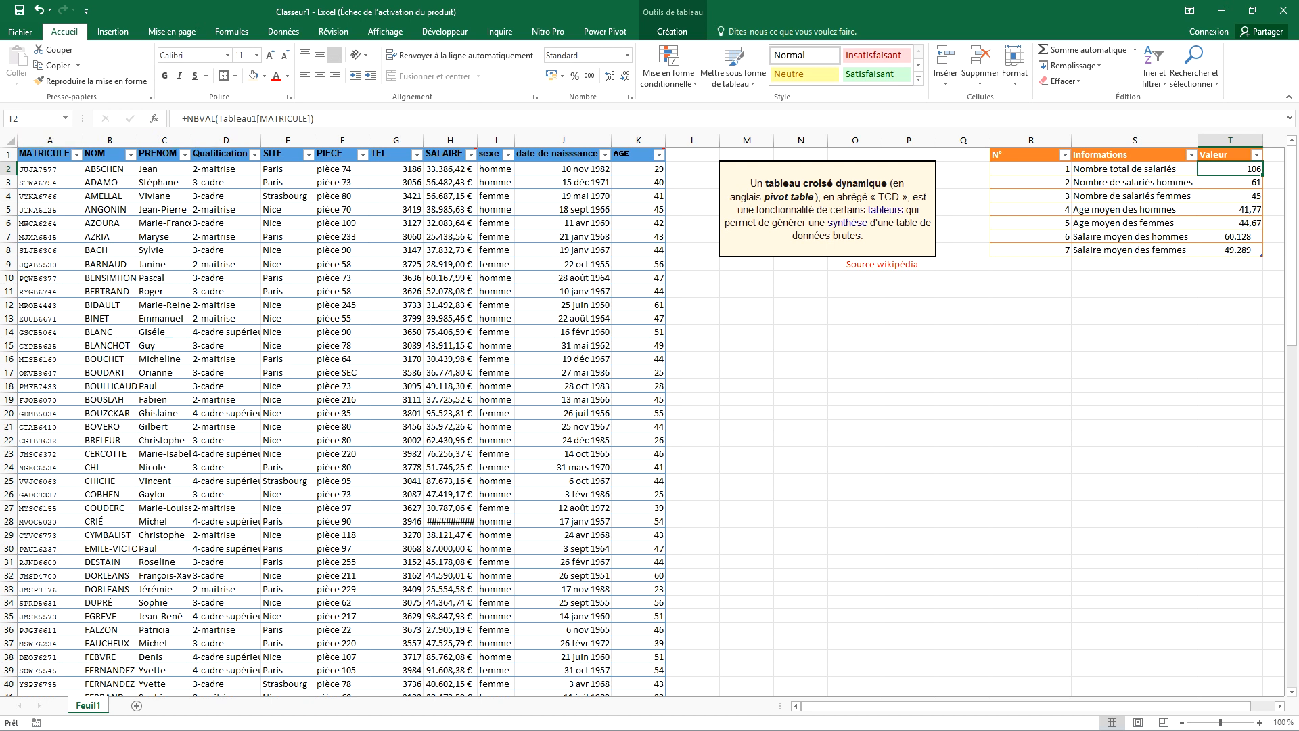
click(1230, 182)
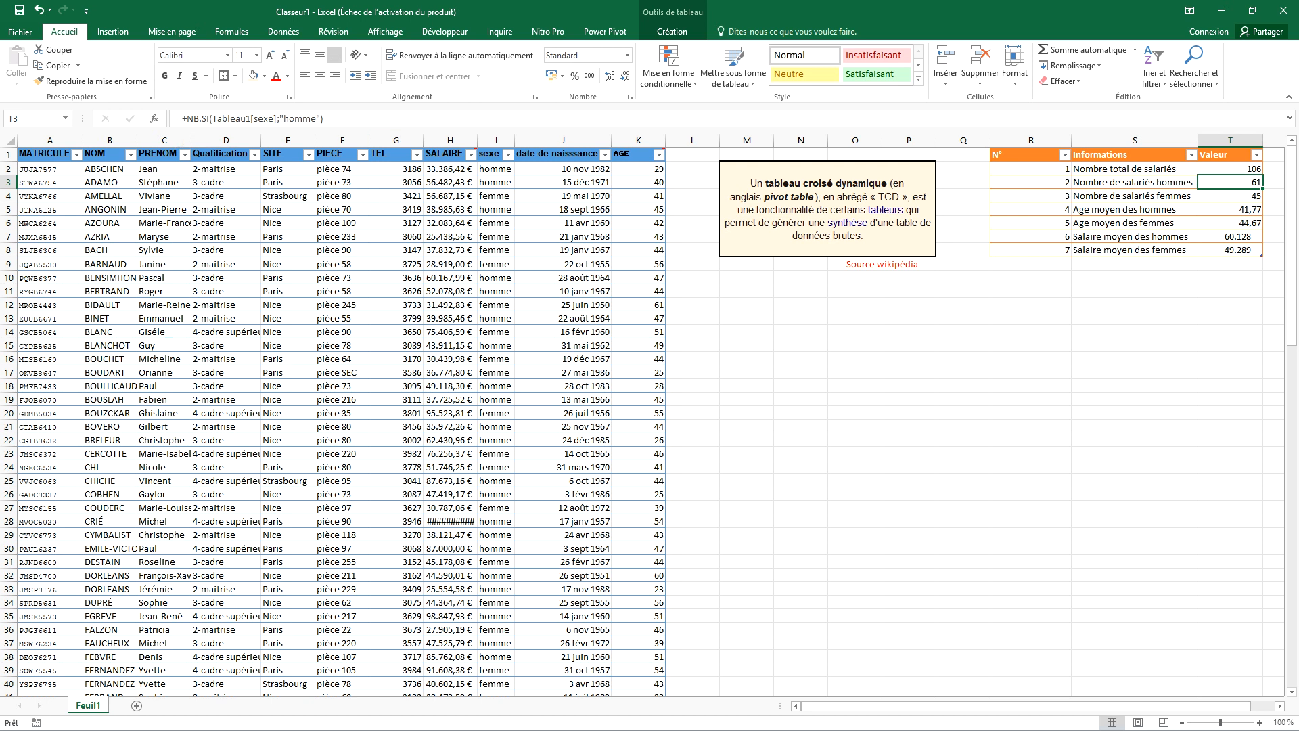
key(Down)
key(Down)
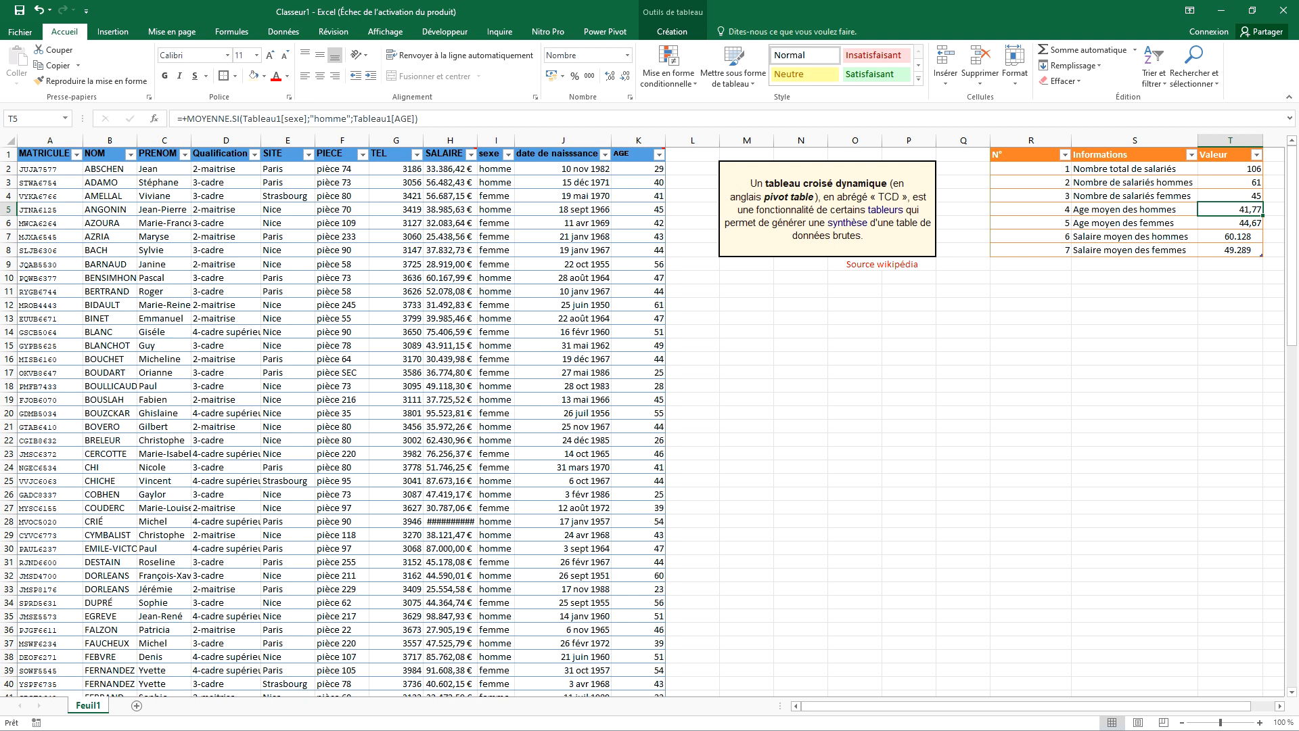
click(1230, 251)
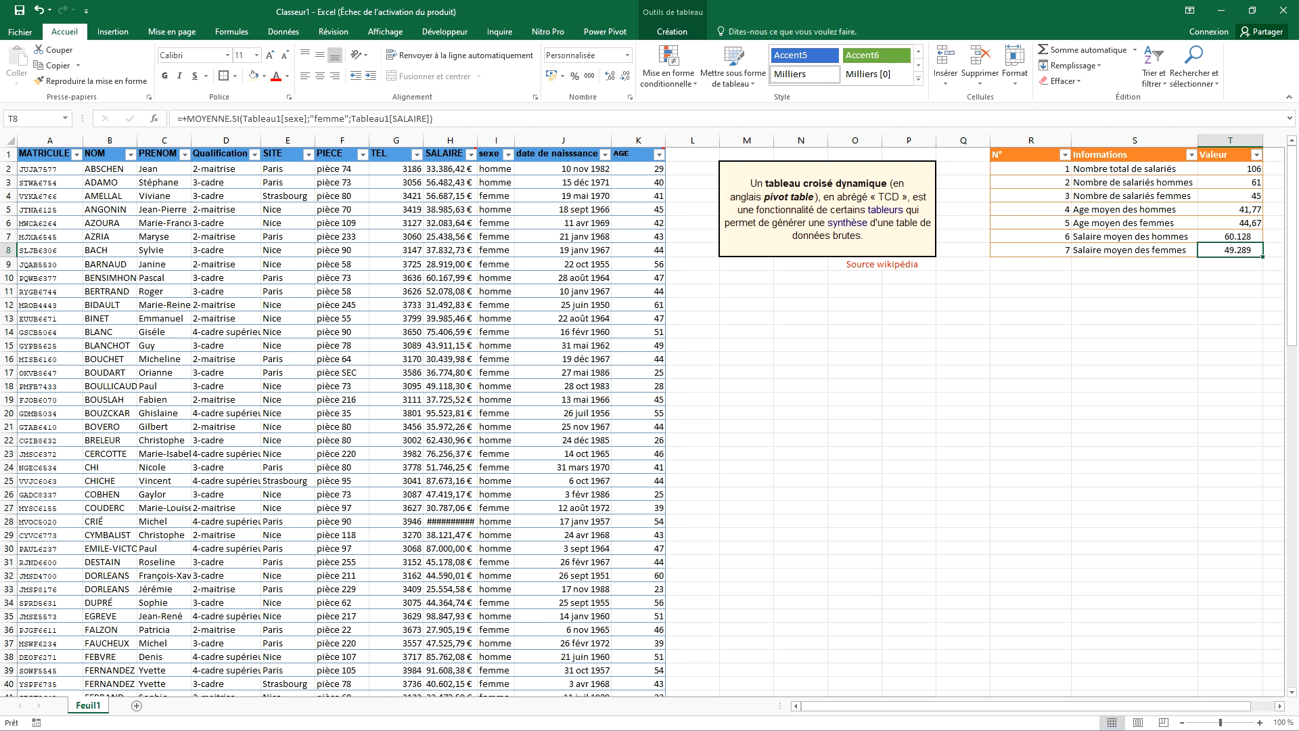
Create a pivot table from Tableau1 on a new worksheet.
click(288, 223)
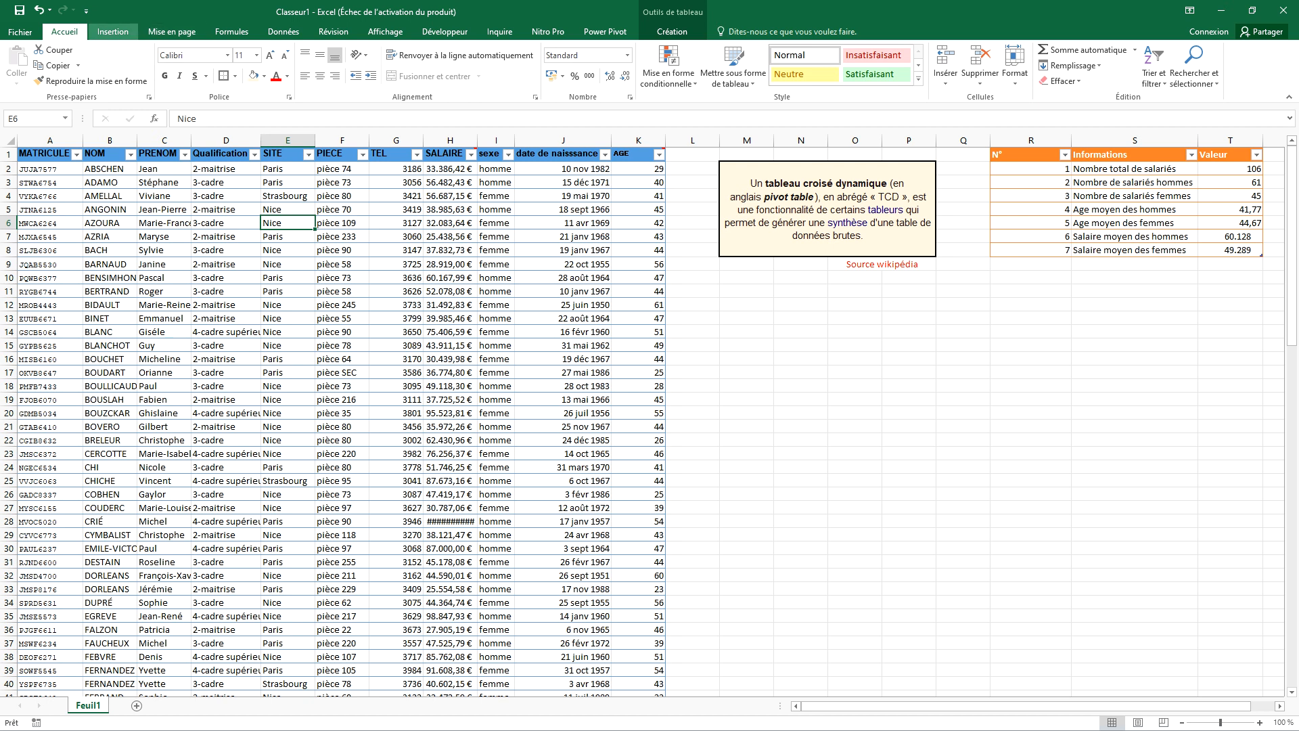
click(113, 32)
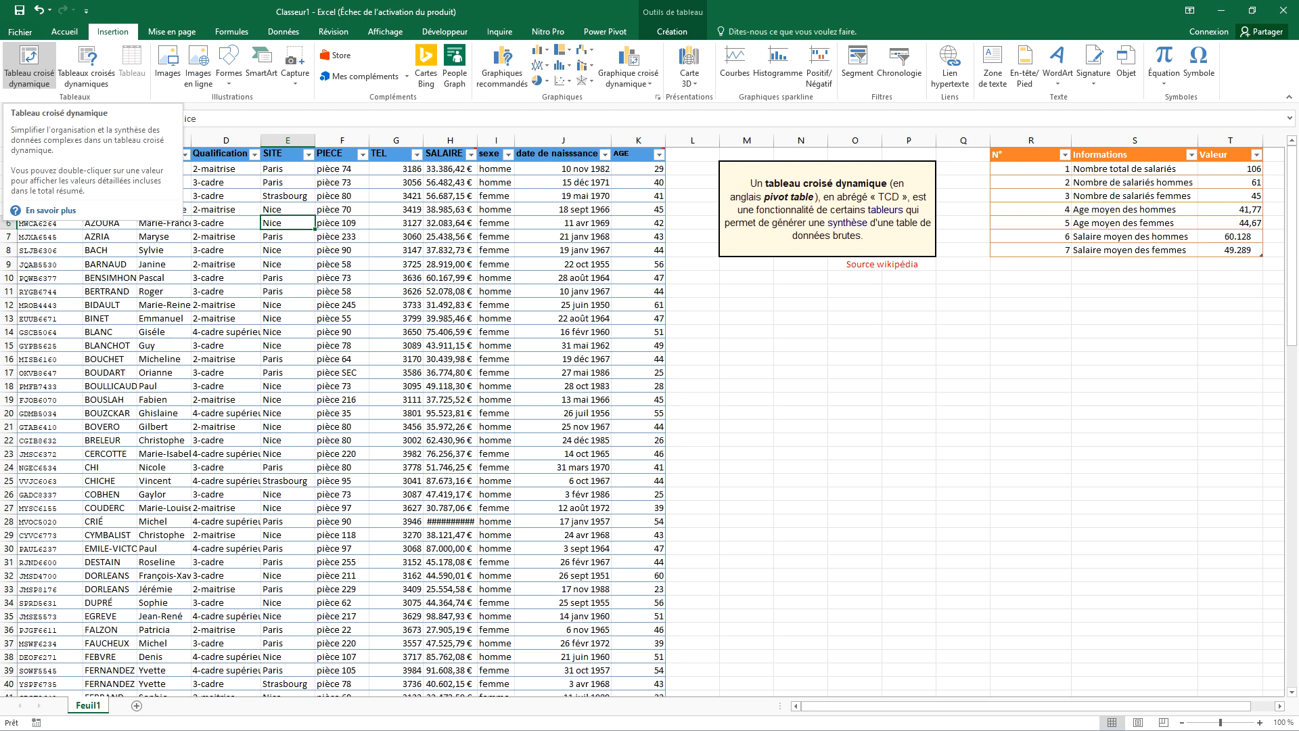
click(28, 64)
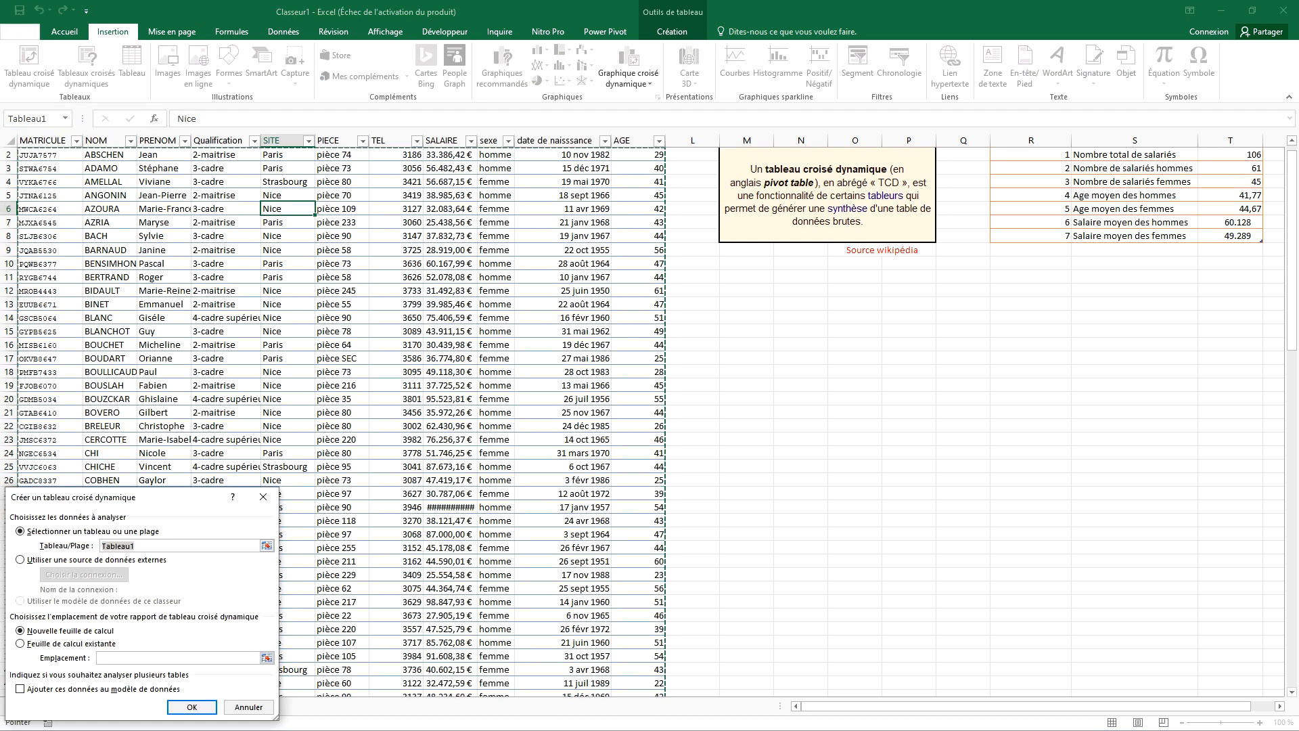
drag(122, 497, 408, 205)
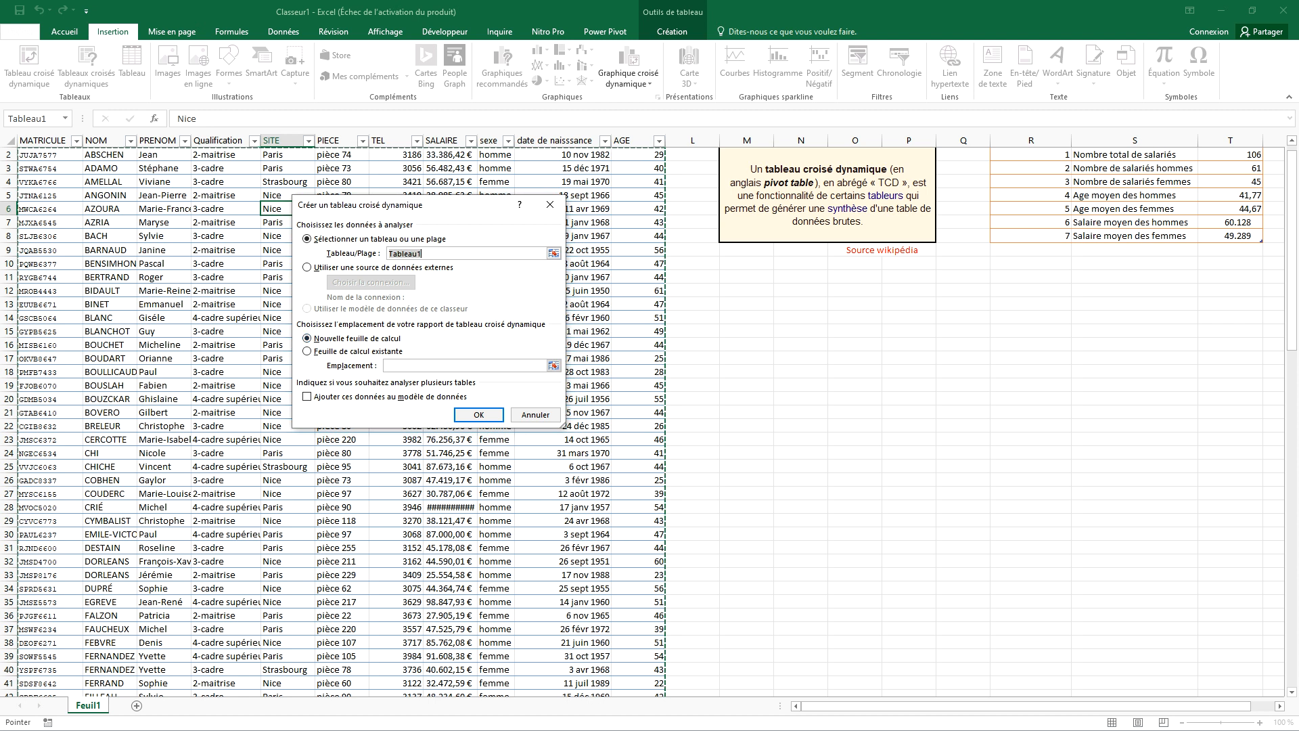
key(Return)
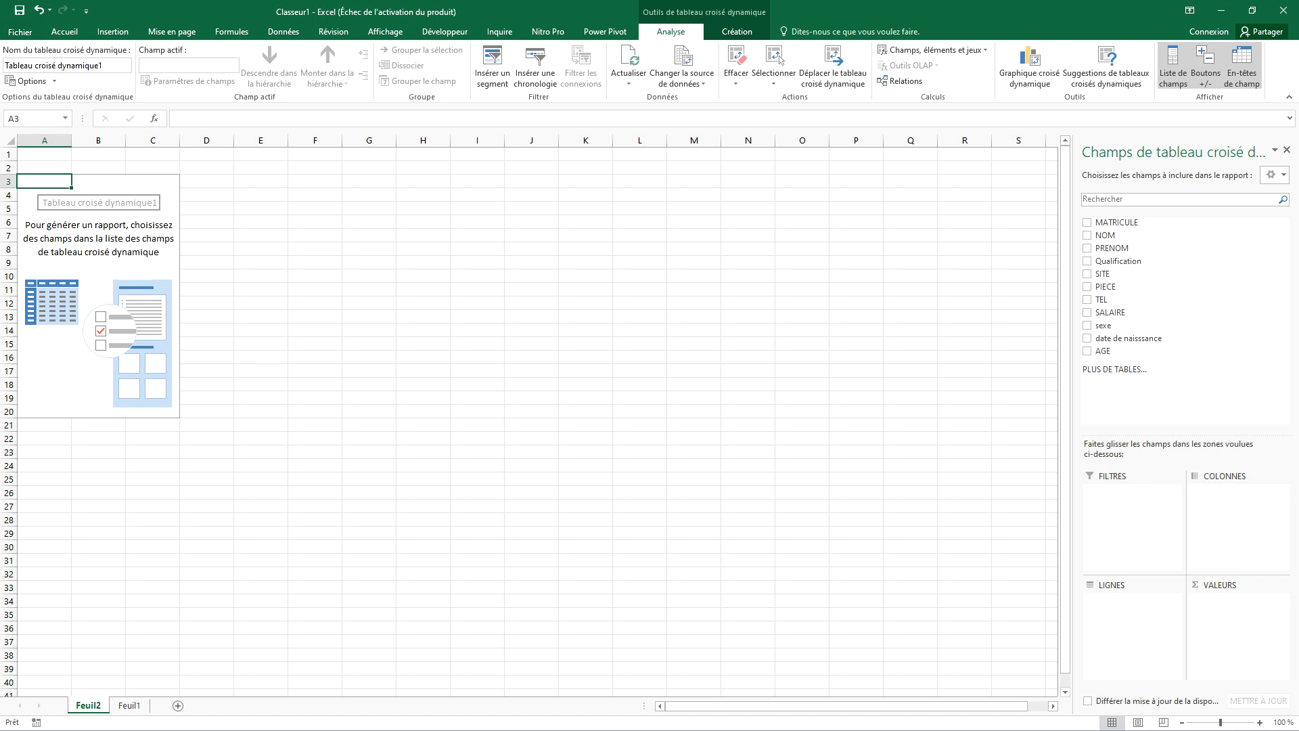
Create a second pivot table from Tableau1 on the existing sheet Feuil1, located at cell M12.
click(130, 705)
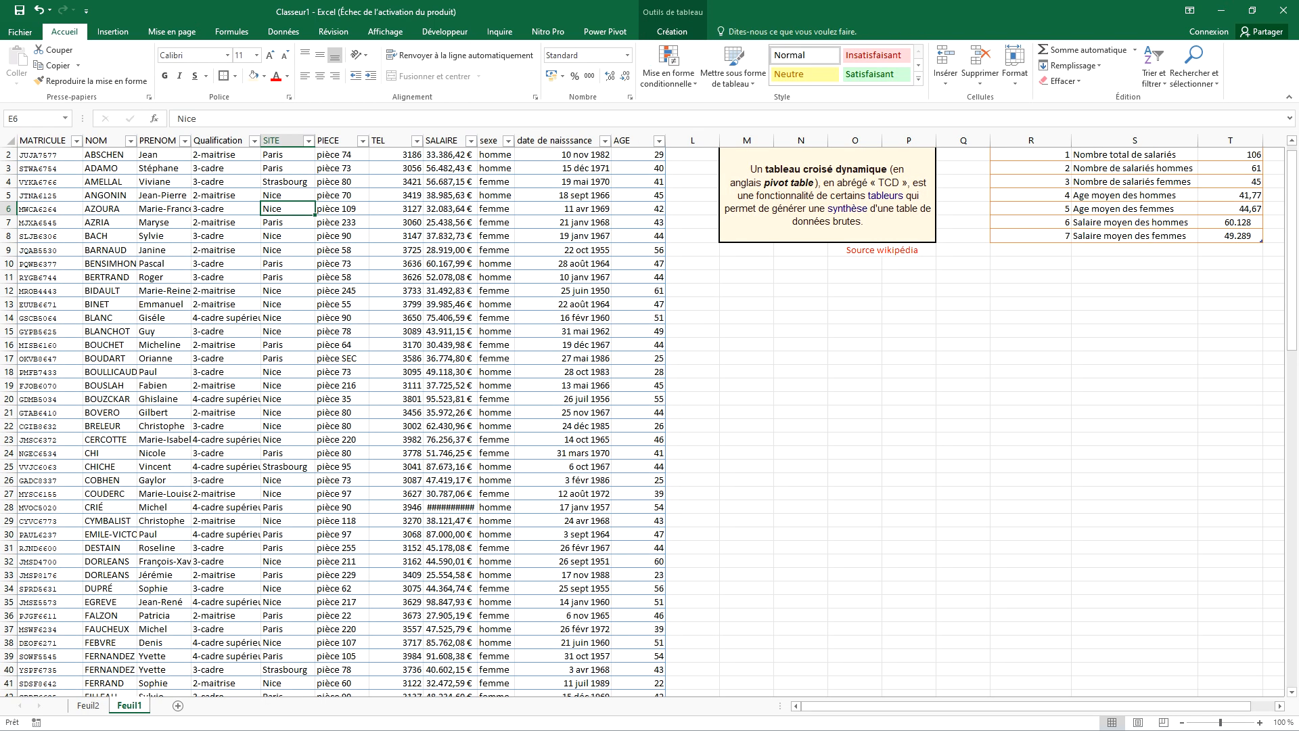
click(113, 32)
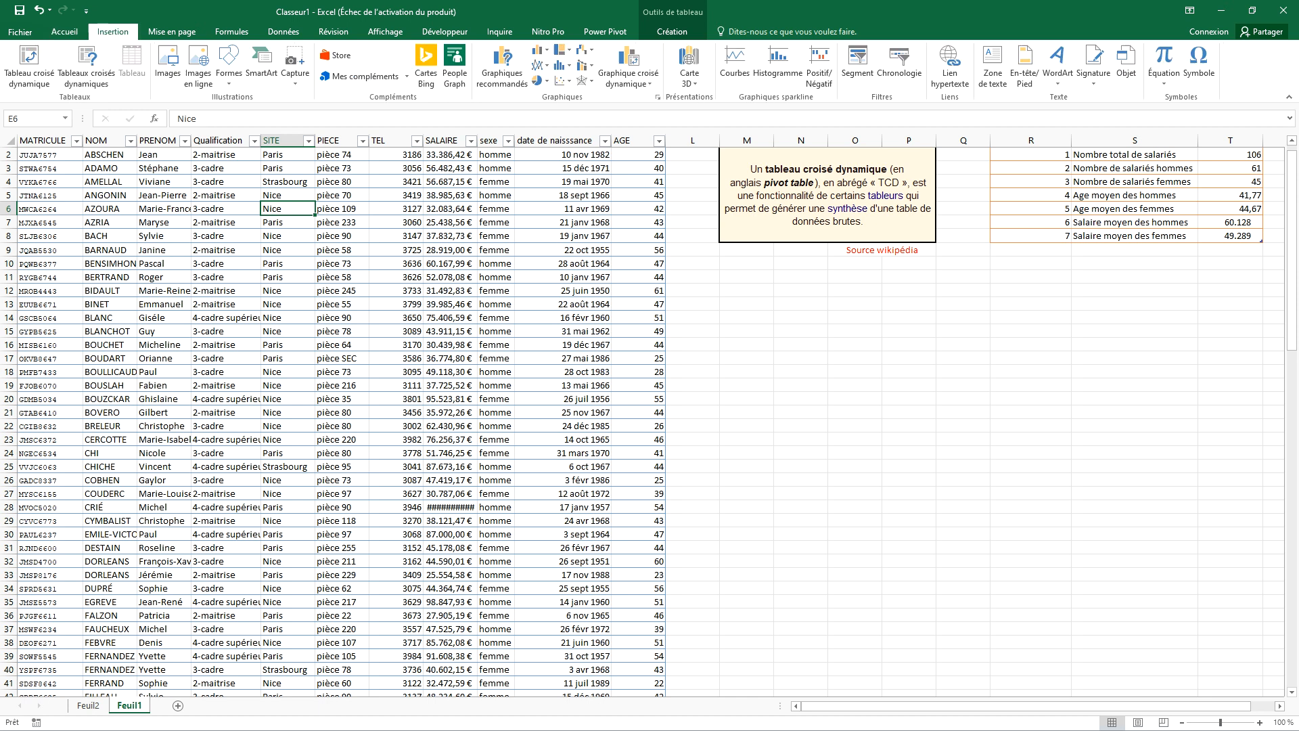
click(28, 68)
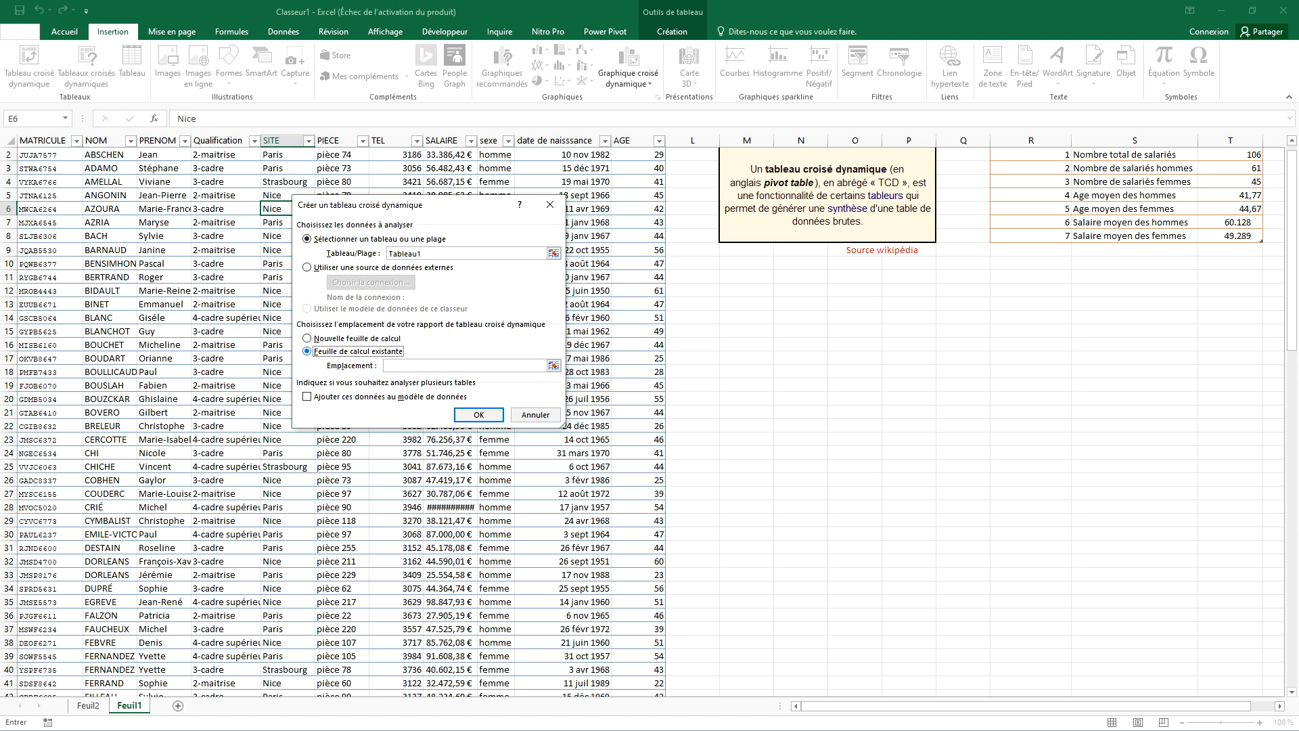
click(746, 290)
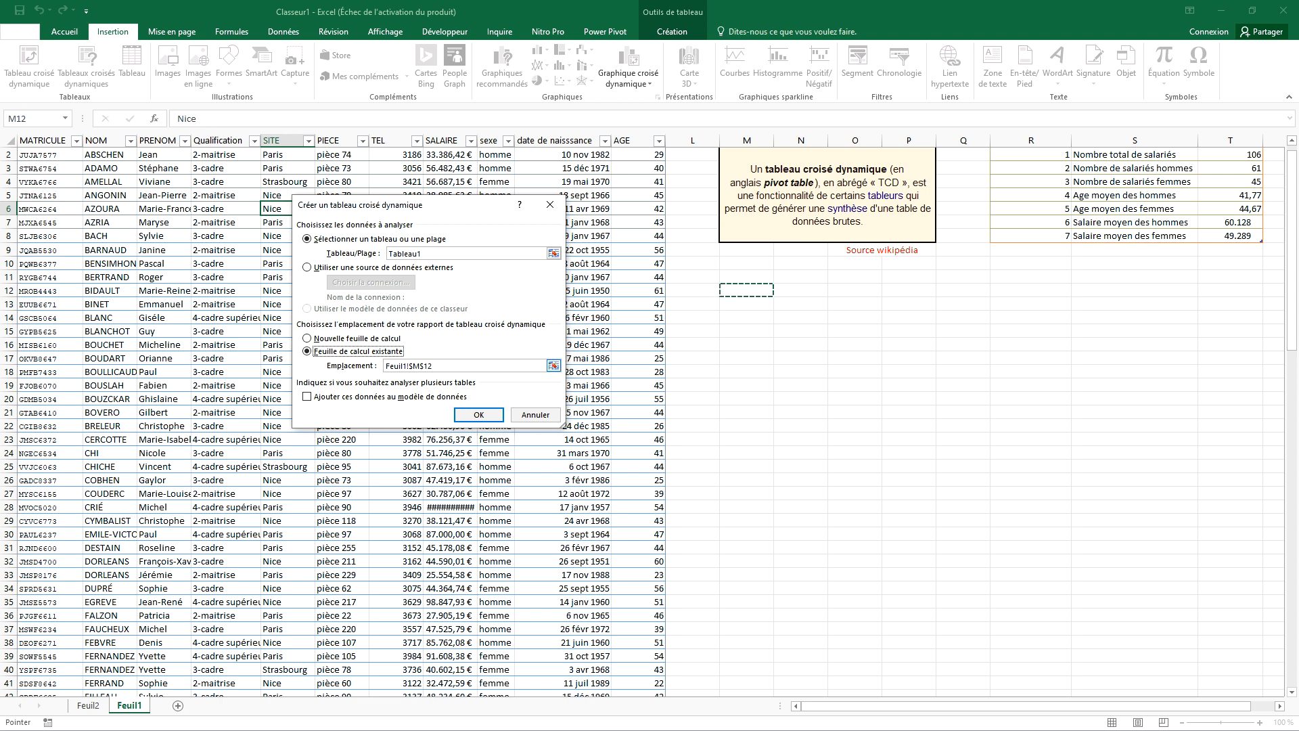
click(479, 414)
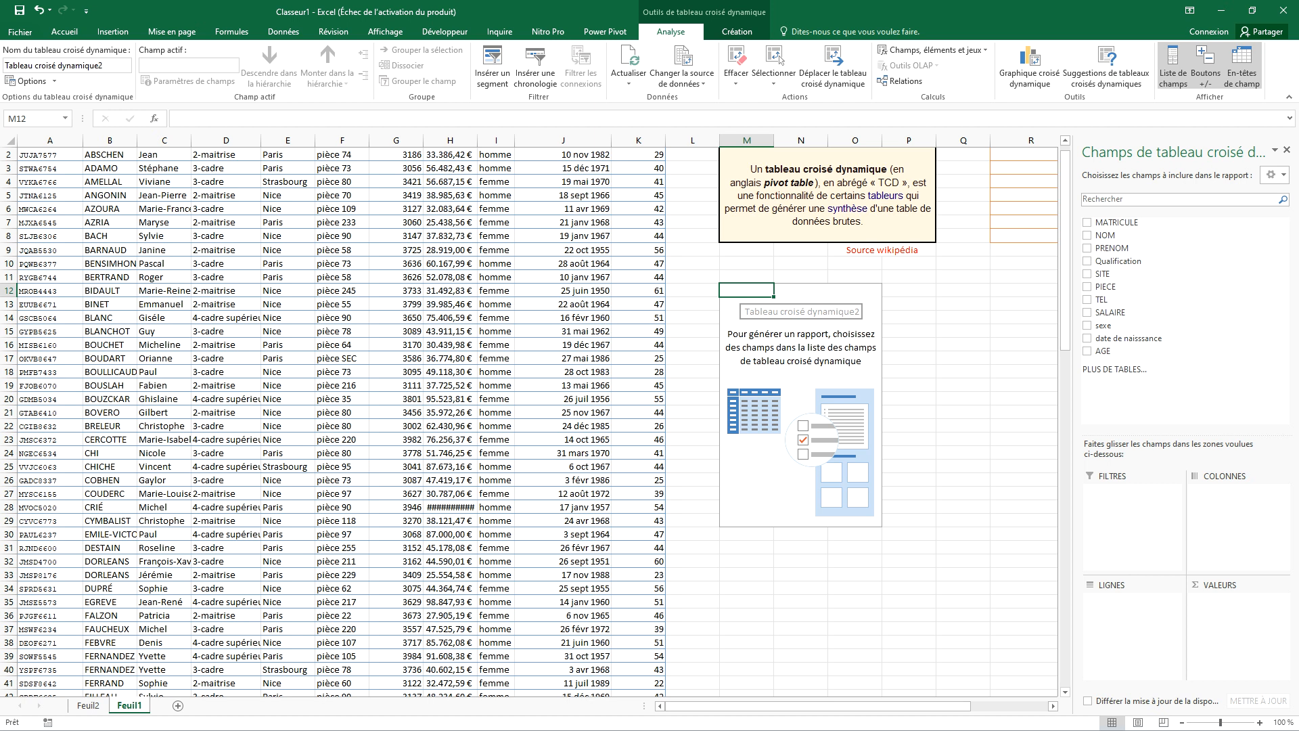
Add MATRICULE as a count to the values of the Feuil1 pivot table and sexe to its rows.
scroll(528, 420, up, 1)
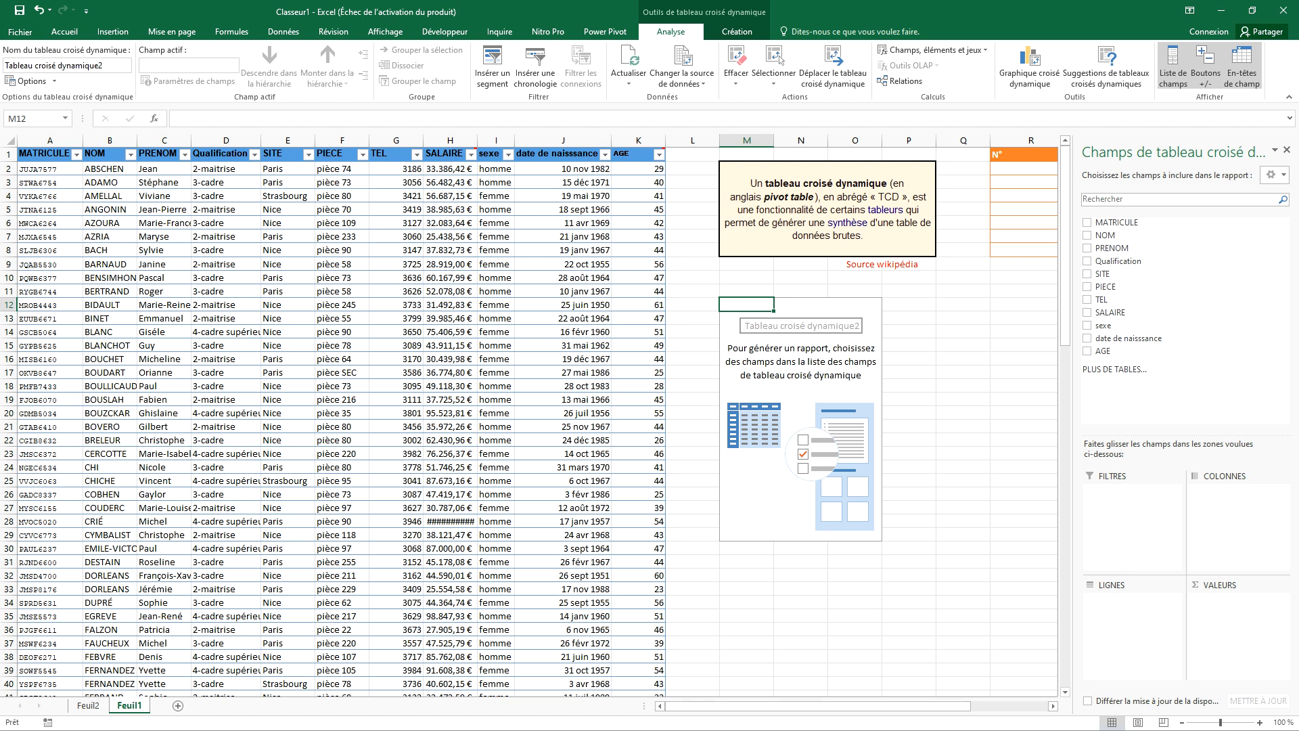
drag(818, 706, 895, 706)
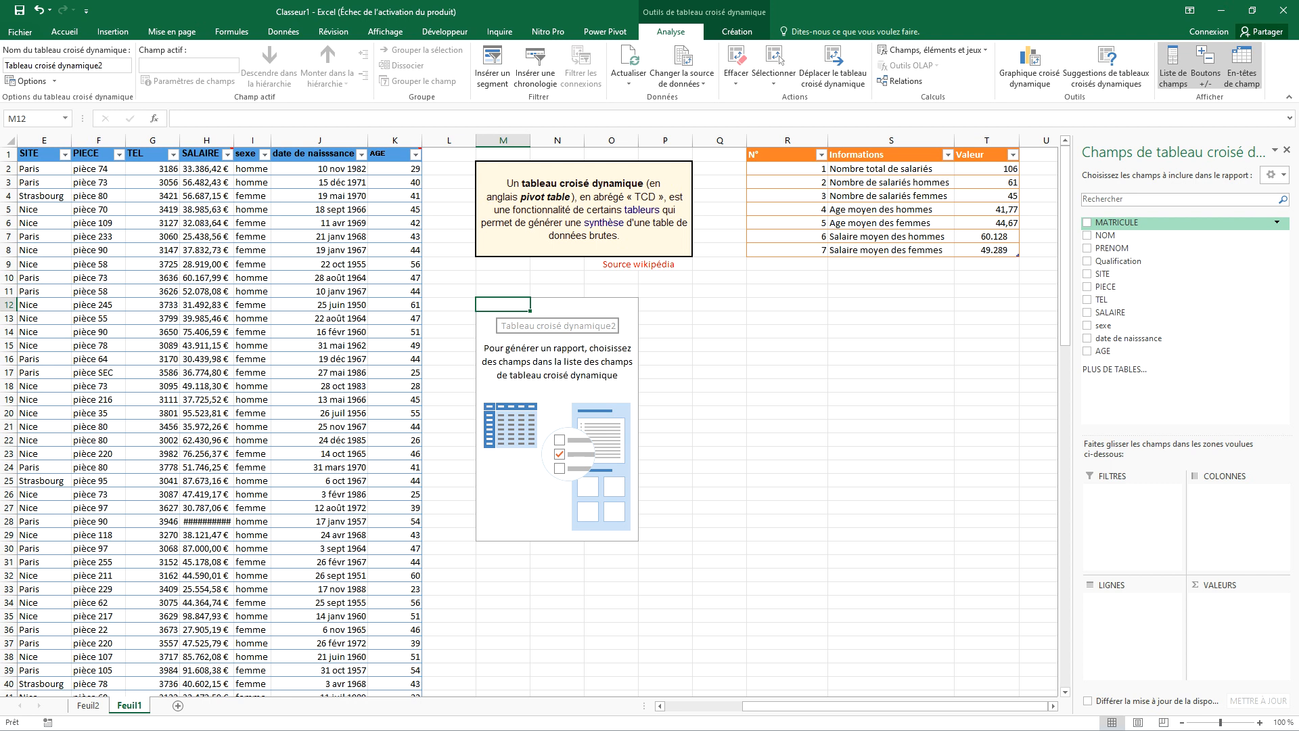
drag(1117, 222, 1235, 612)
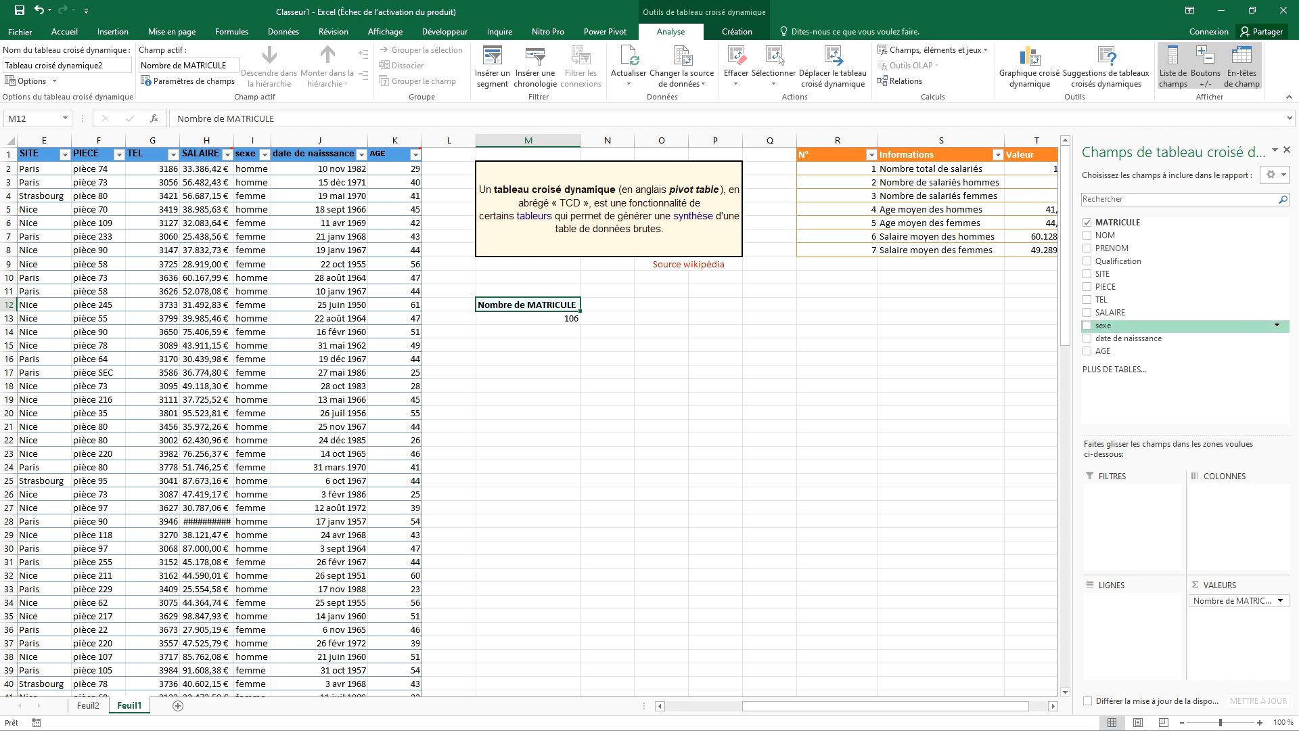
drag(1103, 326, 1131, 619)
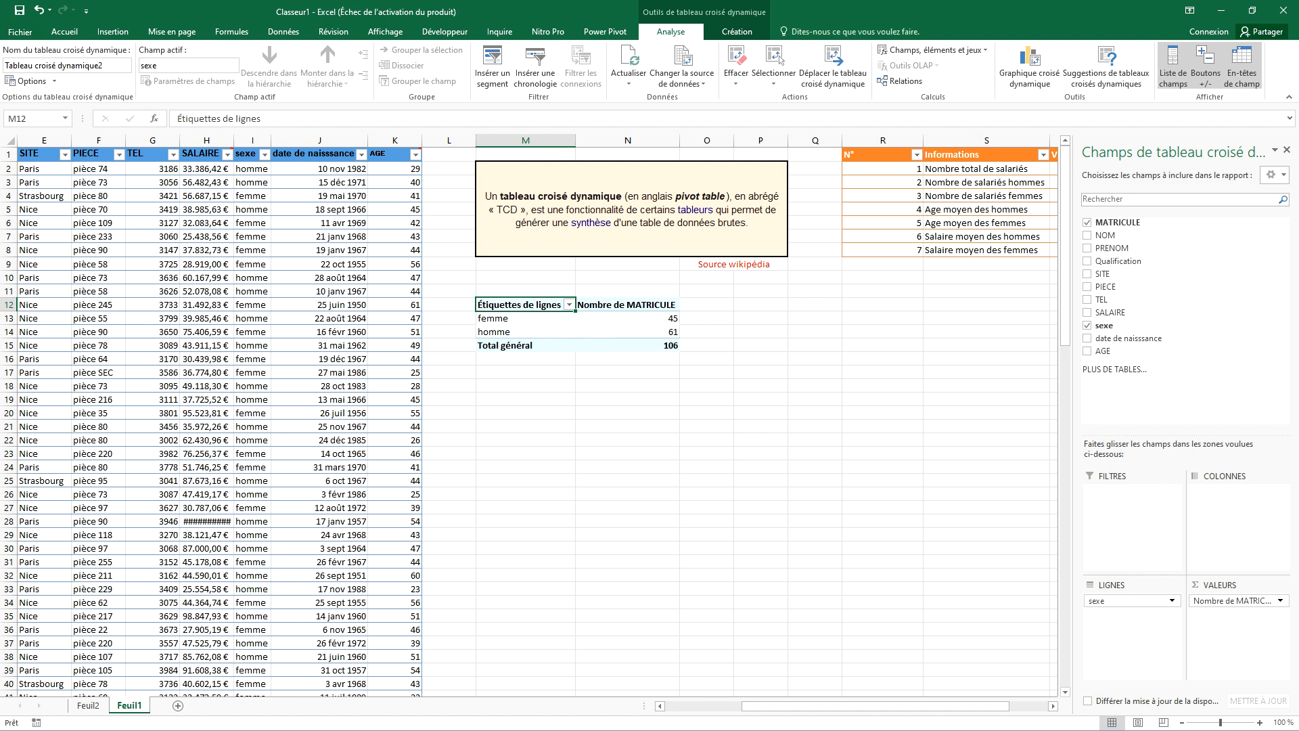
Add the AGE field to the pivot table's values, below the MATRICULE count.
drag(907, 706, 945, 706)
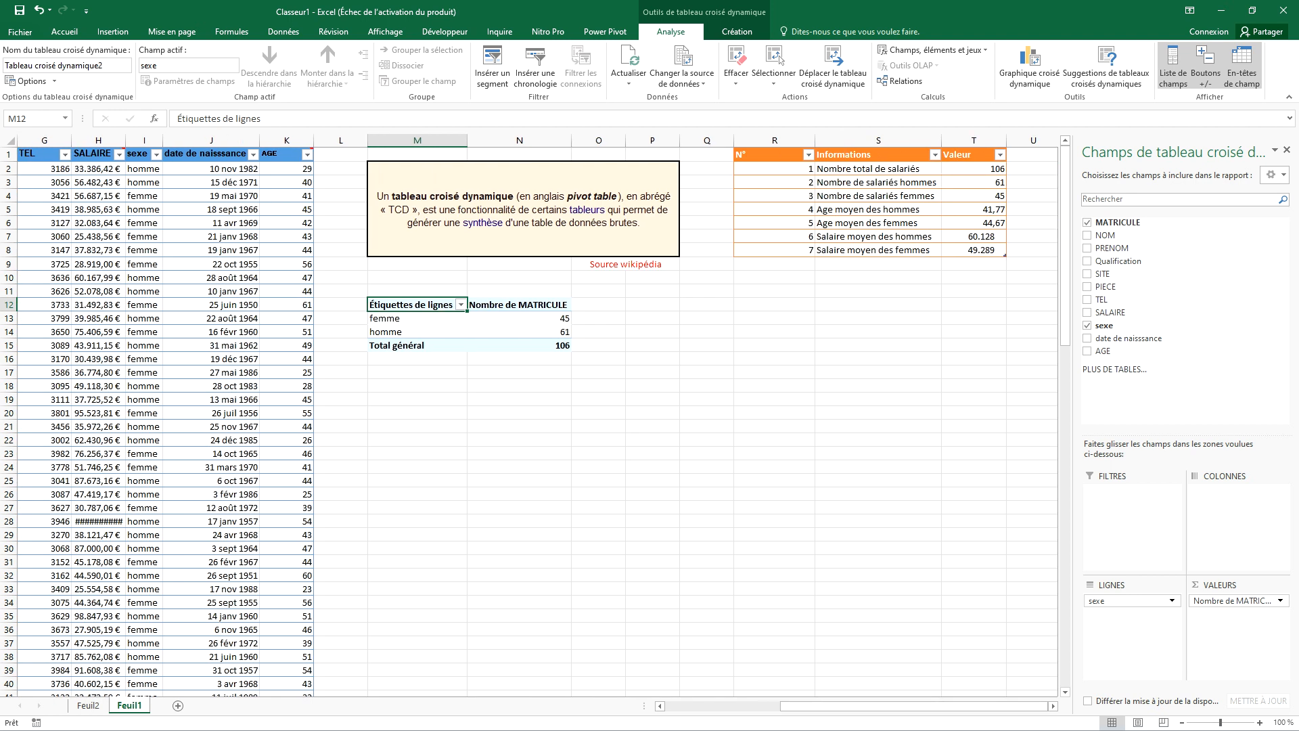
click(519, 318)
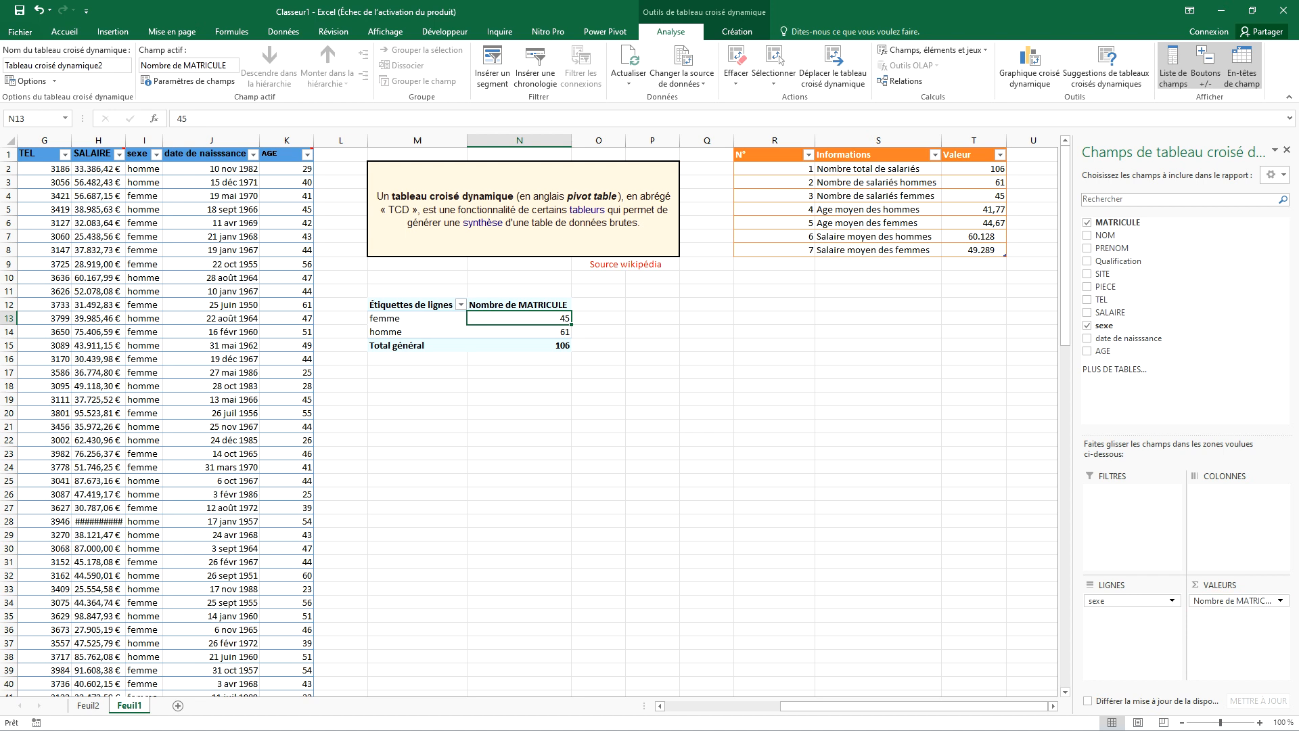
drag(1218, 607, 1210, 613)
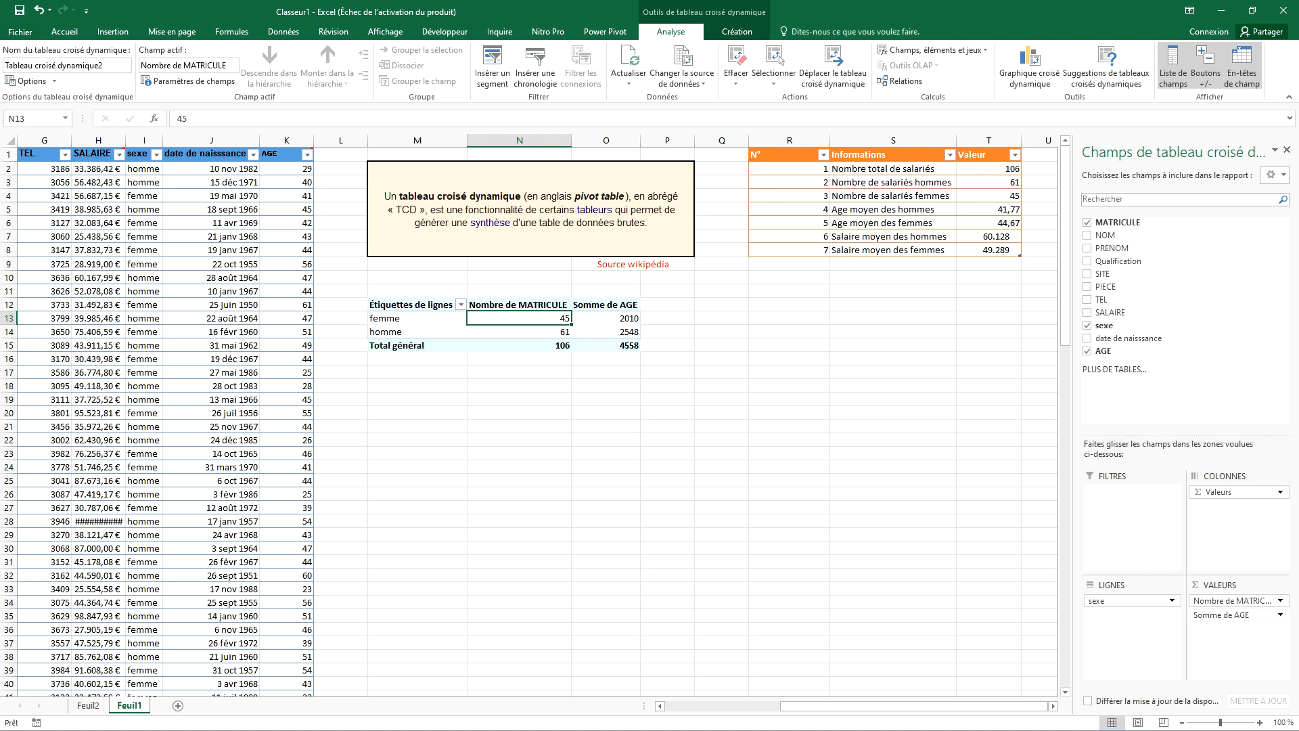
Place the AGE sum before the MATRICULE count in the pivot table's values, and restore the original order.
drag(1222, 615, 1222, 596)
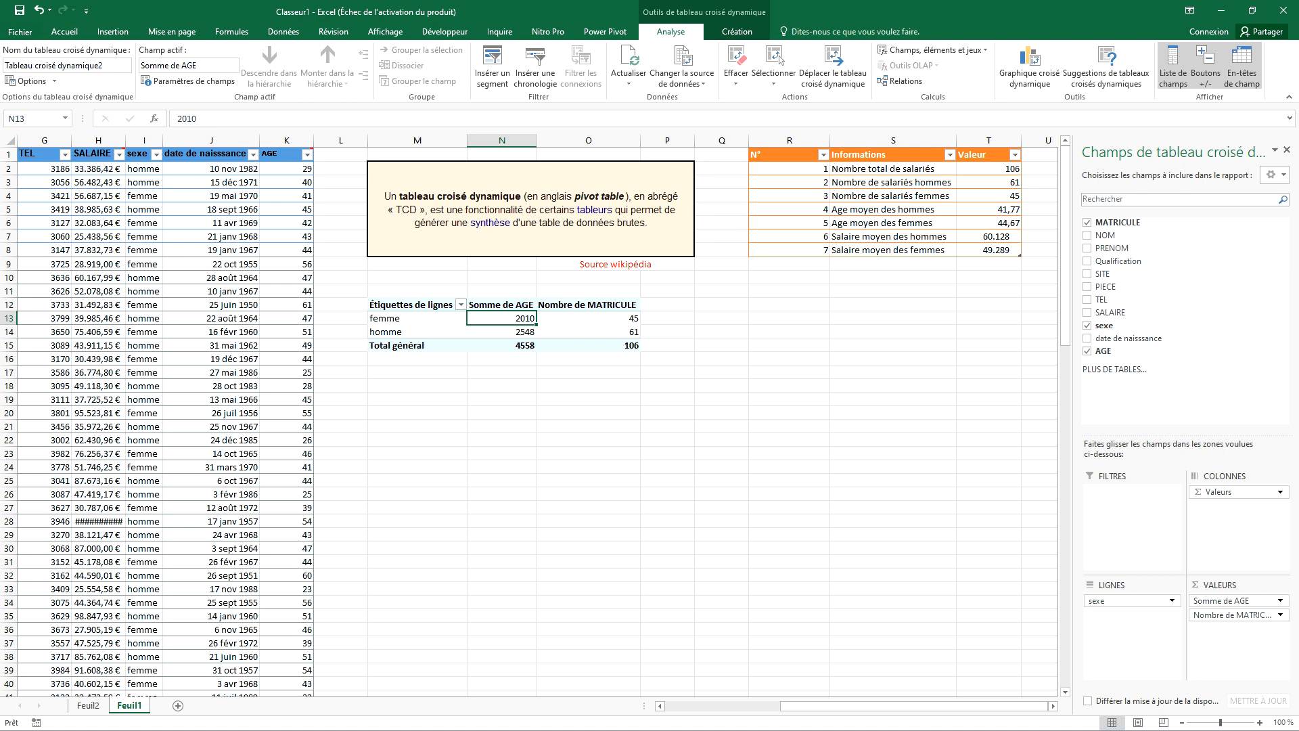
drag(1221, 601, 1222, 619)
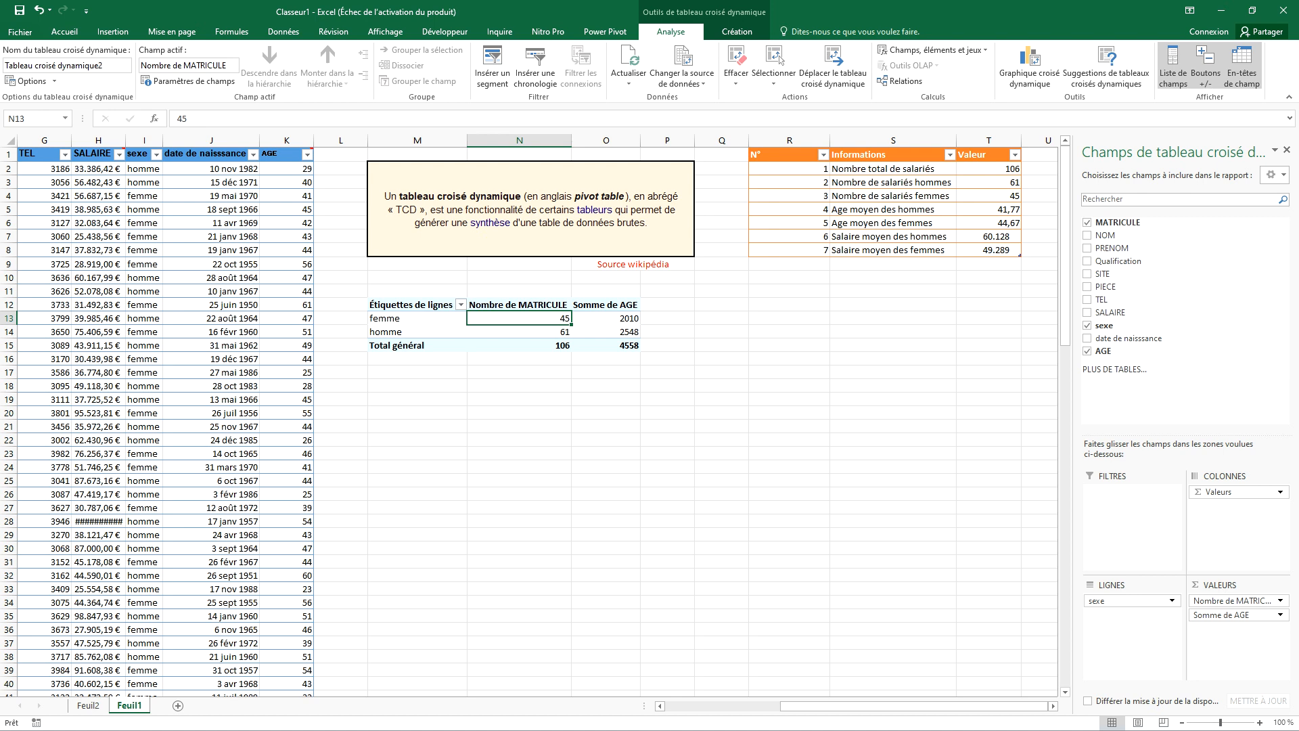
Change the summary calculation of the pivot table's AGE values to Moyenne.
click(605, 305)
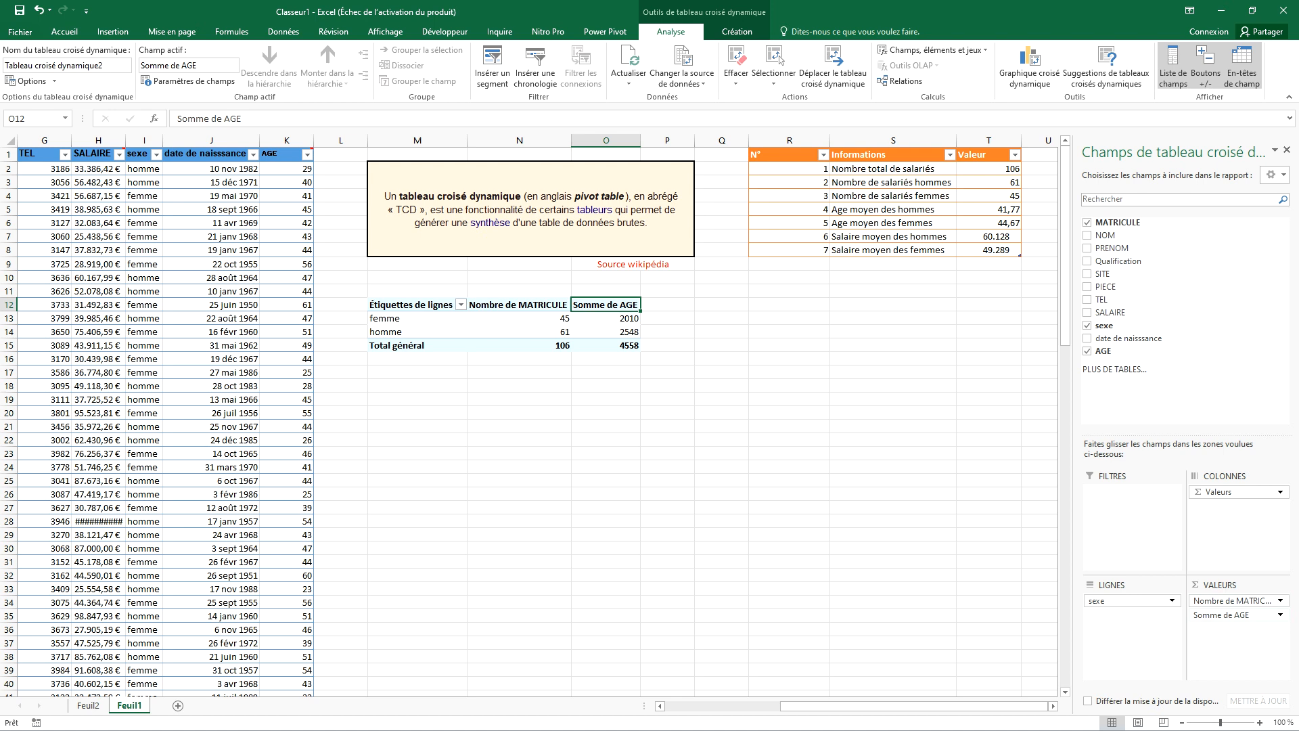
click(1224, 614)
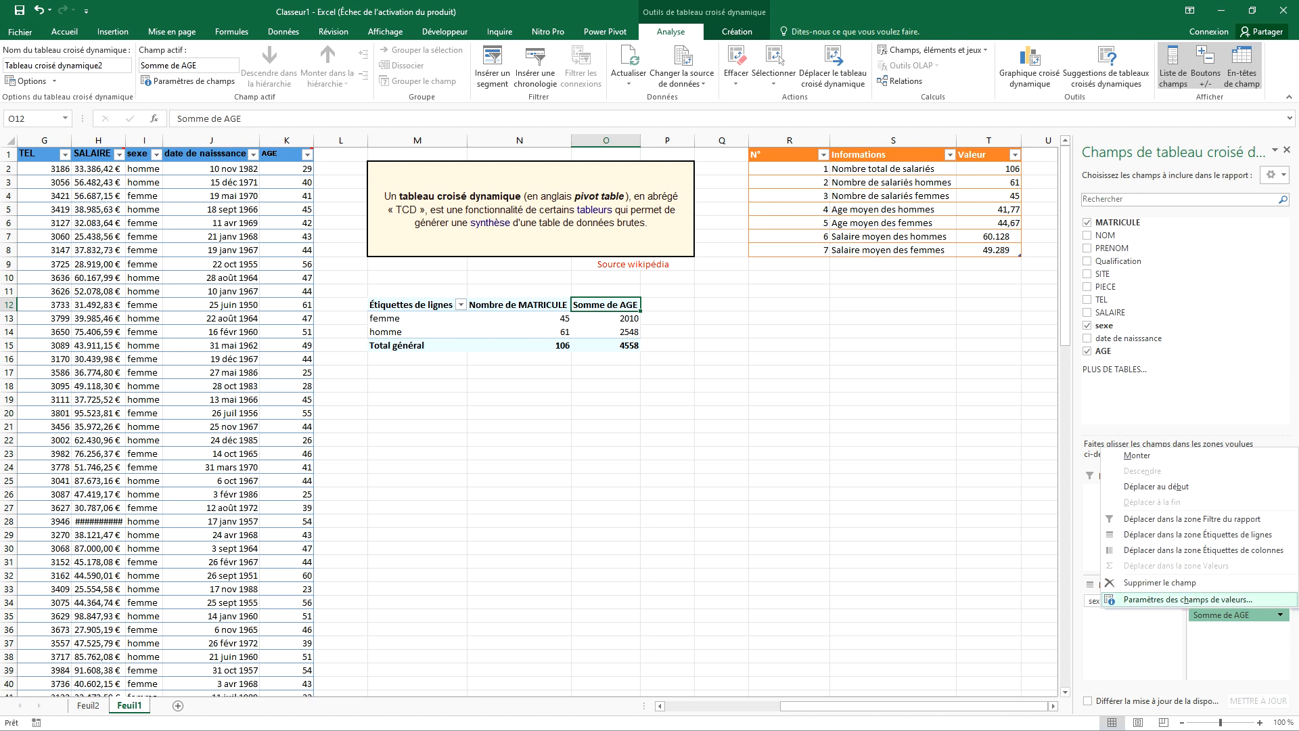
click(1188, 599)
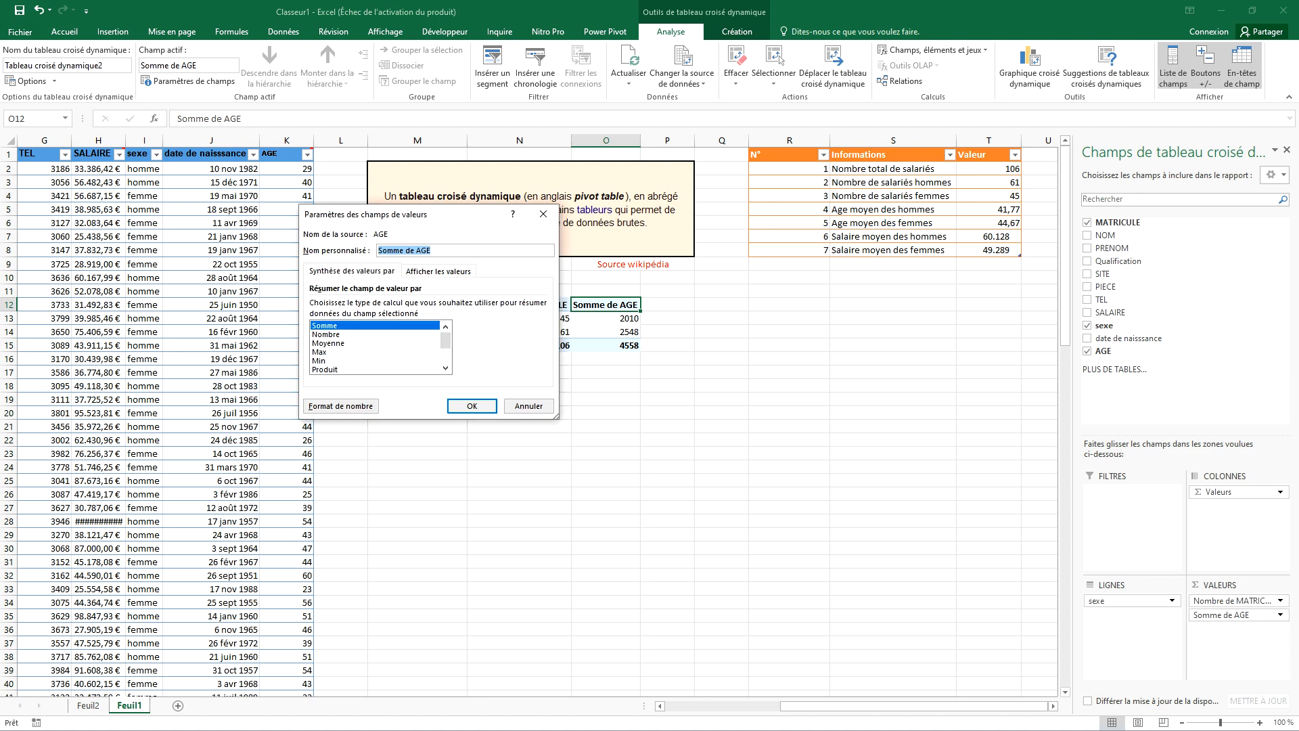
mouse_move(445, 340)
mouse_down()
mouse_move(445, 355)
mouse_move(446, 339)
mouse_up()
click(374, 334)
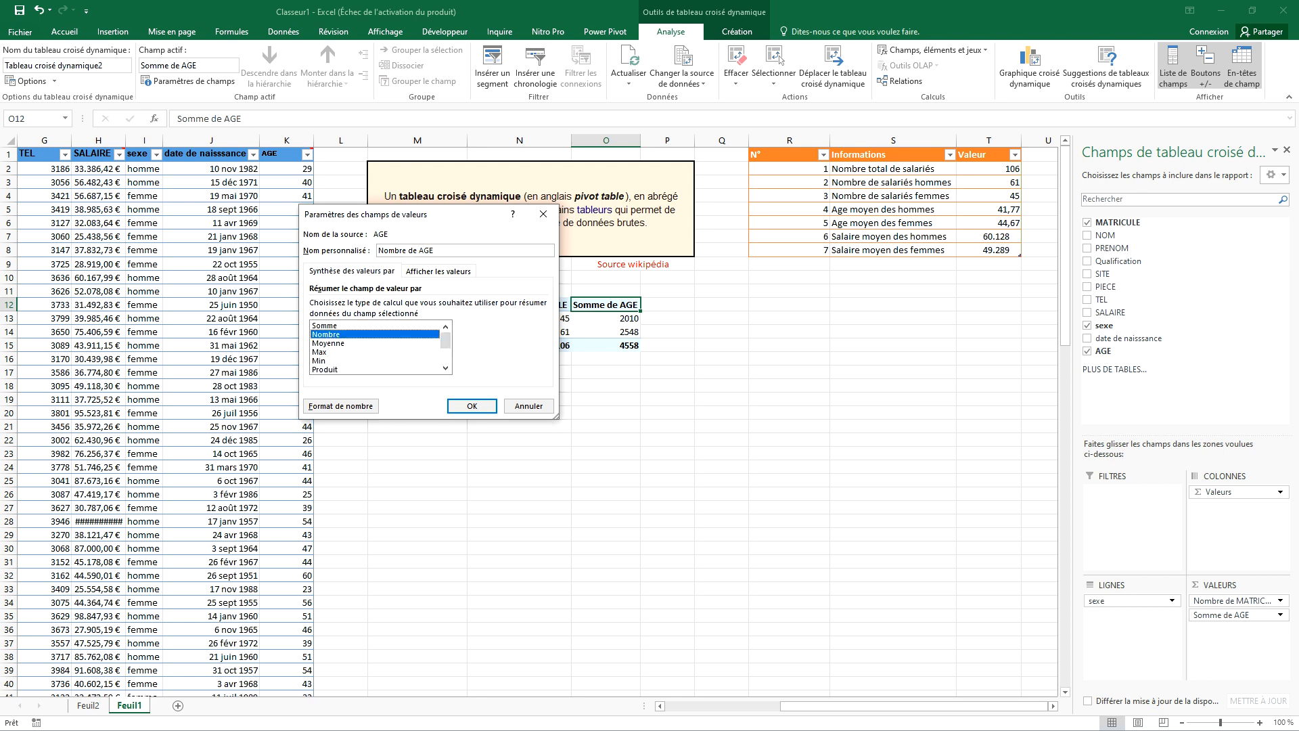
click(374, 343)
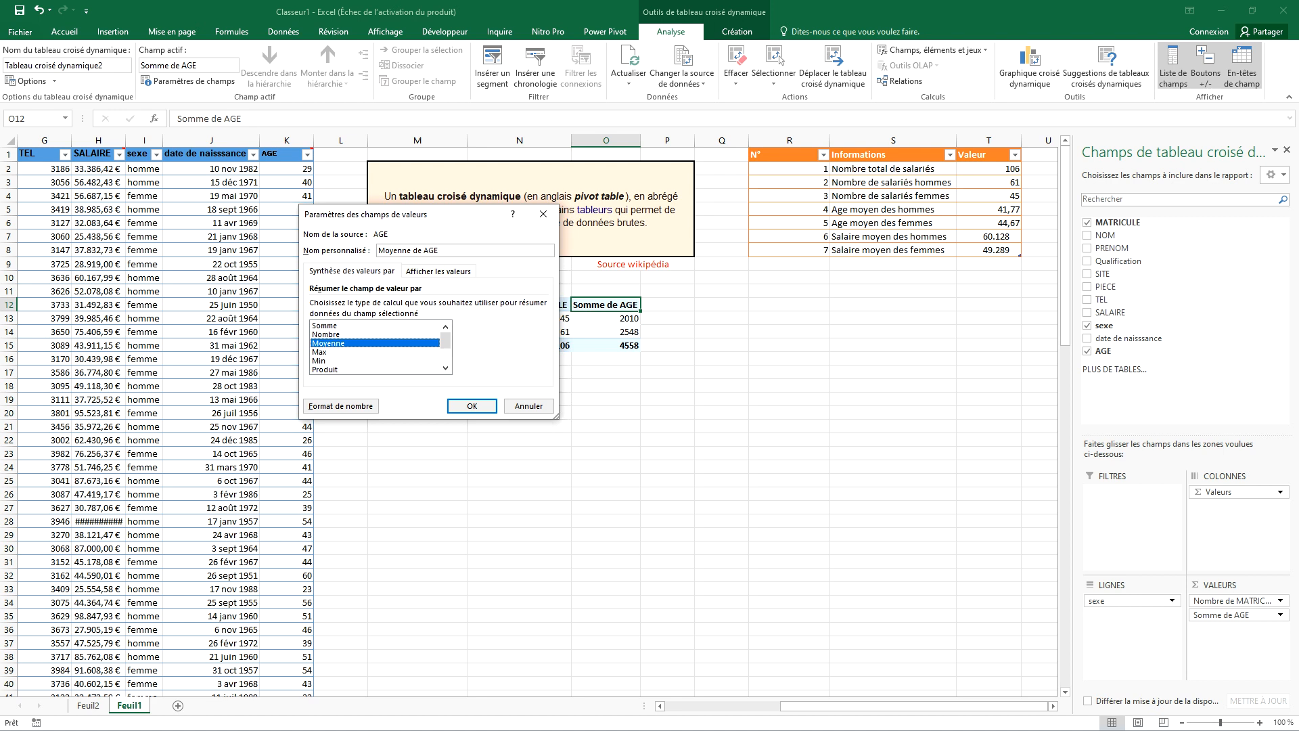
click(374, 352)
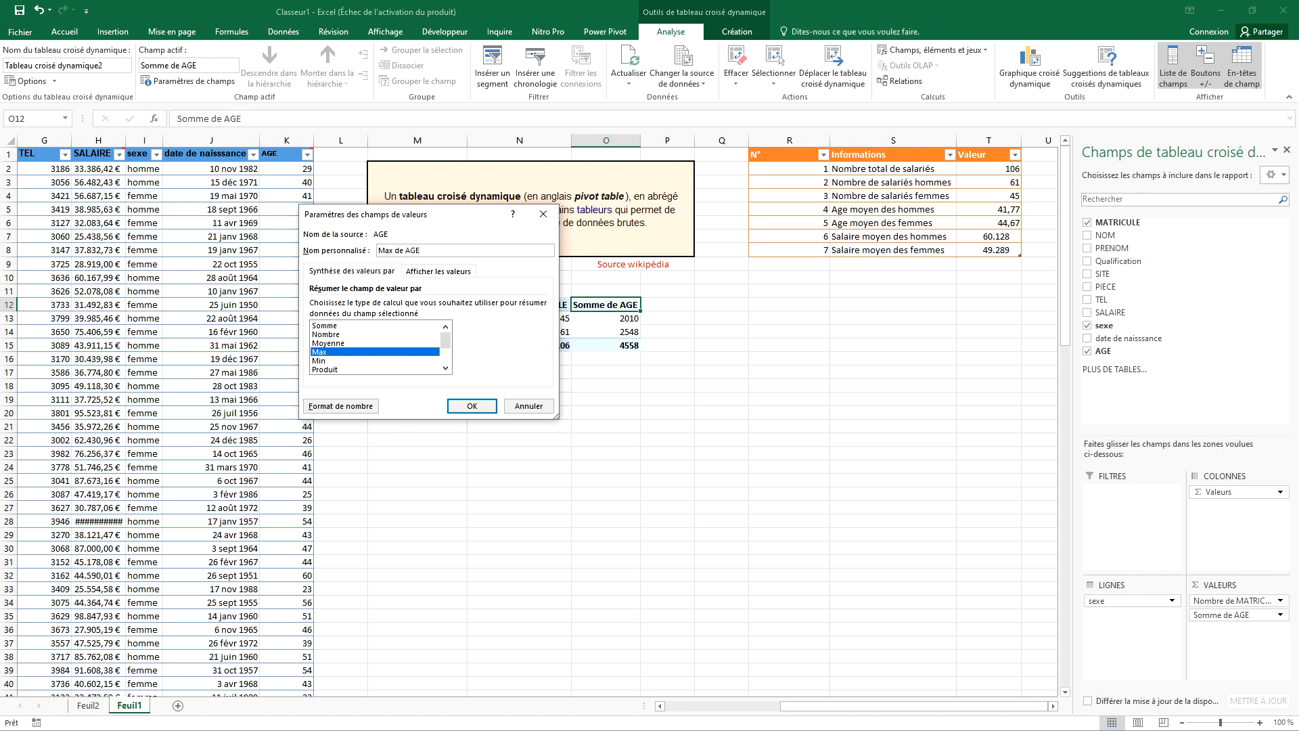
click(374, 343)
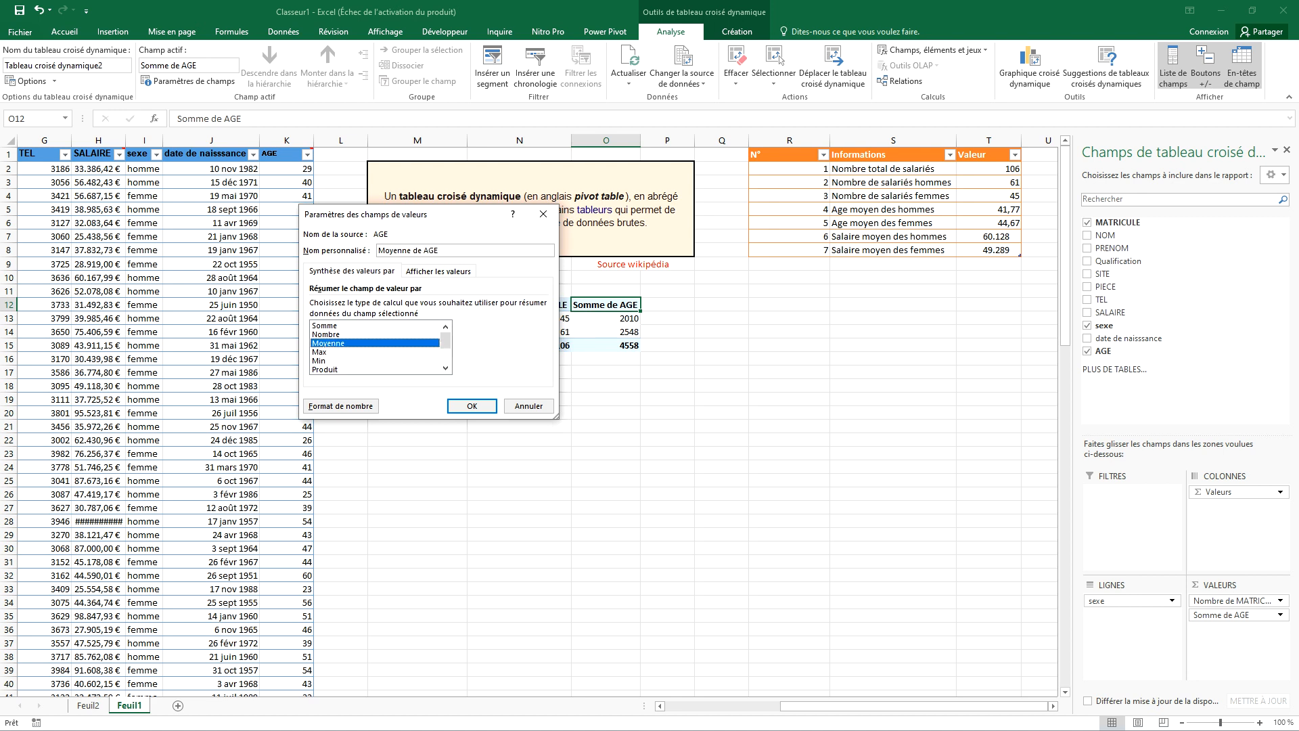
click(471, 405)
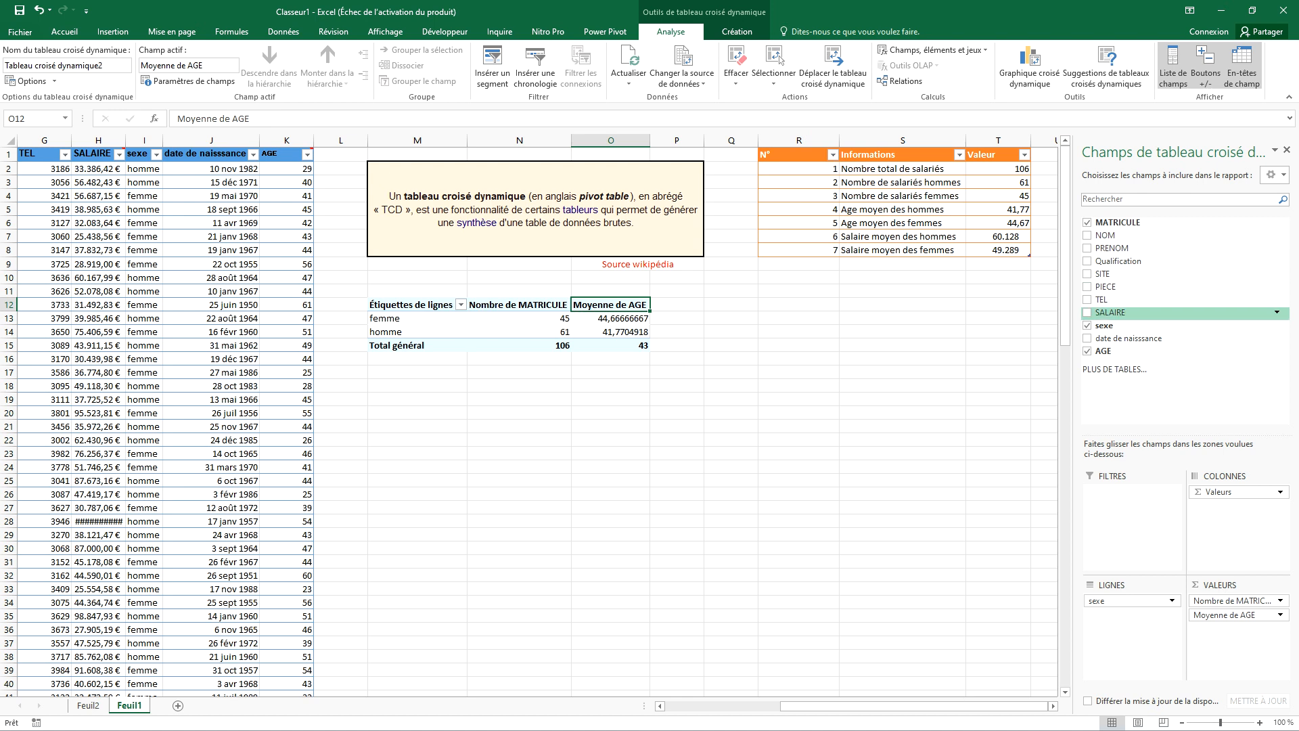
Add the SALAIRE field below AGE in the pivot table's values and summarise it by Moyenne.
drag(1110, 312, 1237, 625)
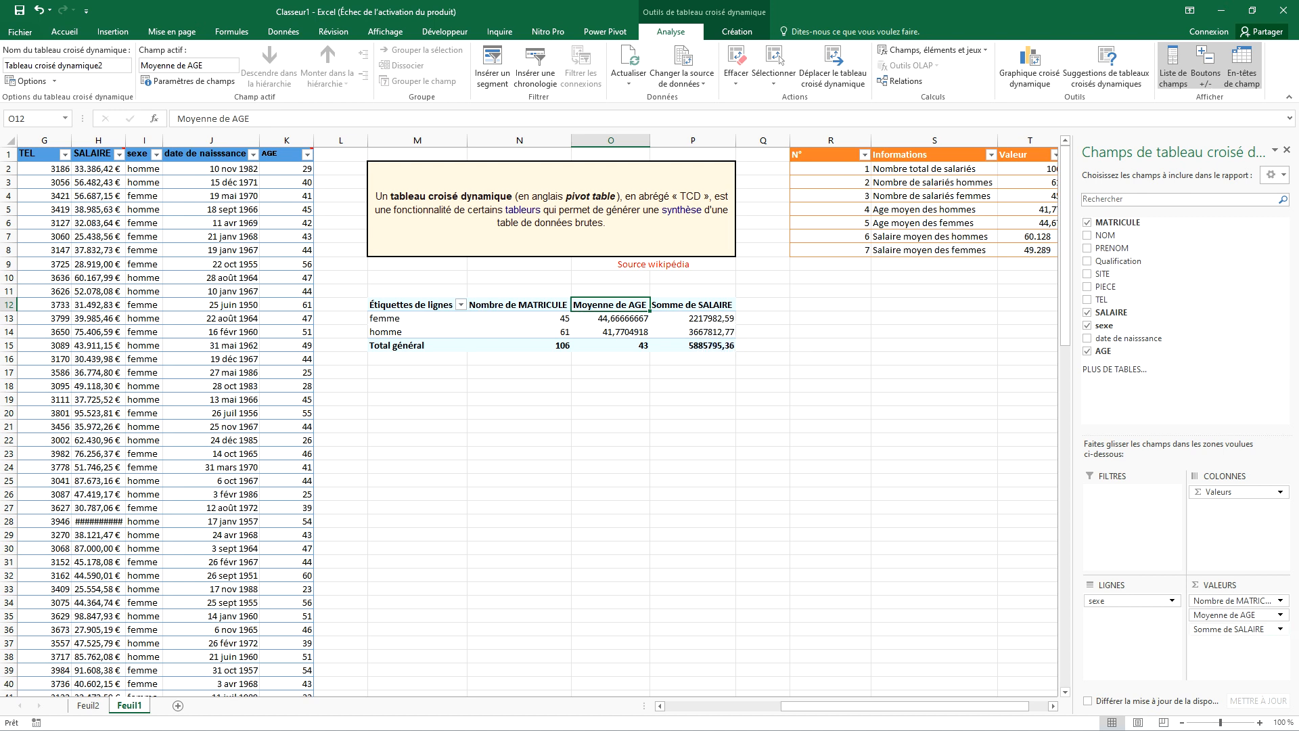
click(1279, 629)
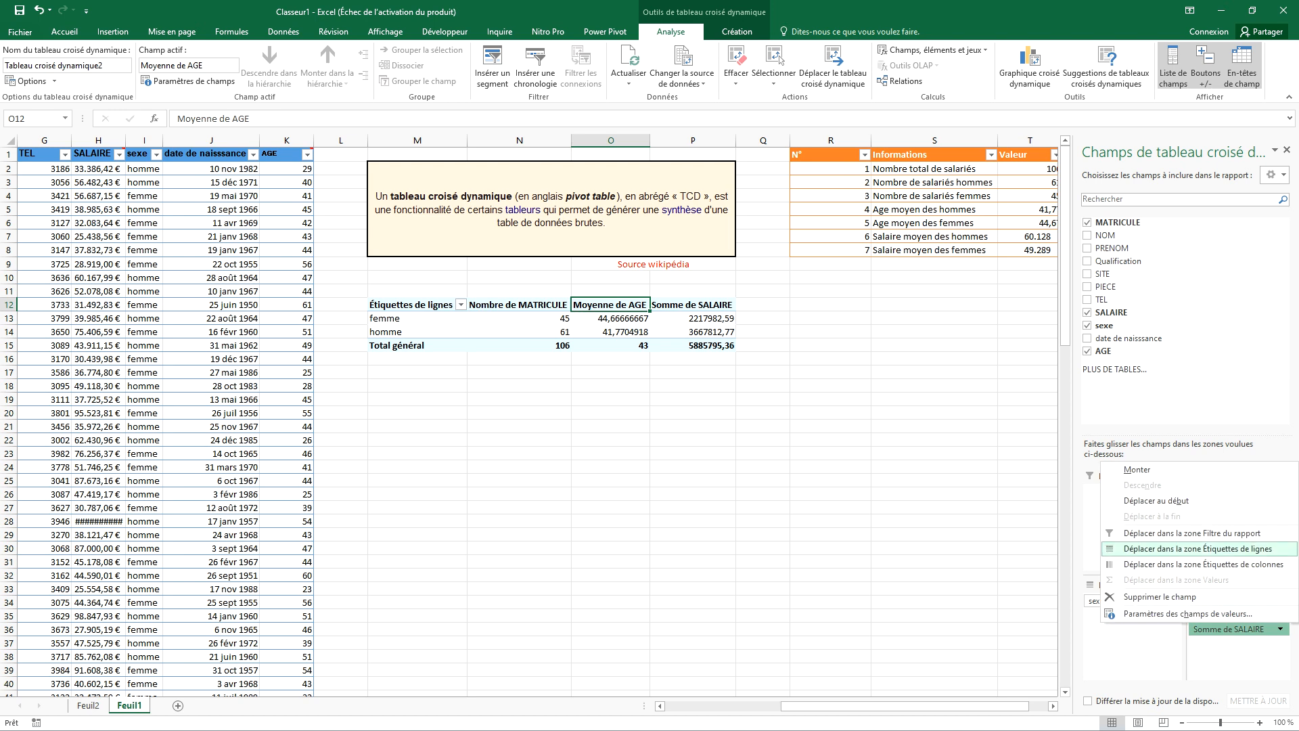
click(1218, 615)
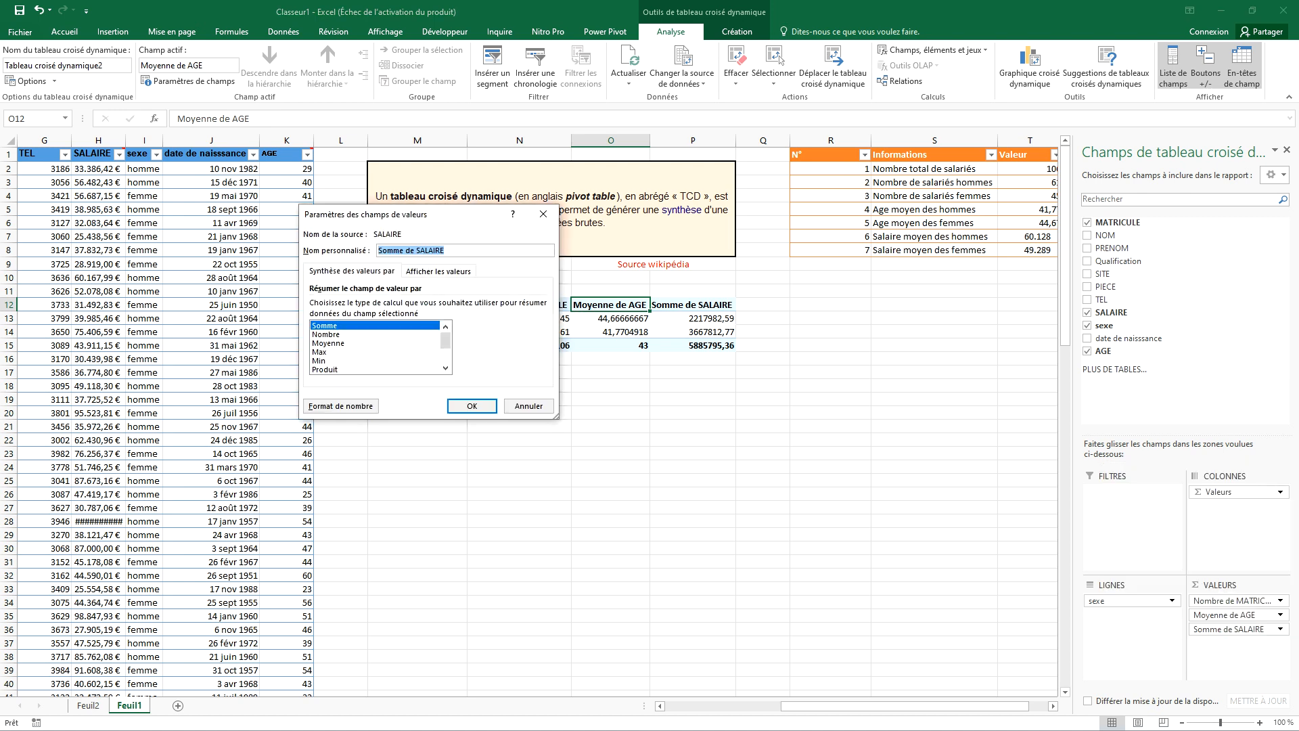
click(329, 343)
click(472, 406)
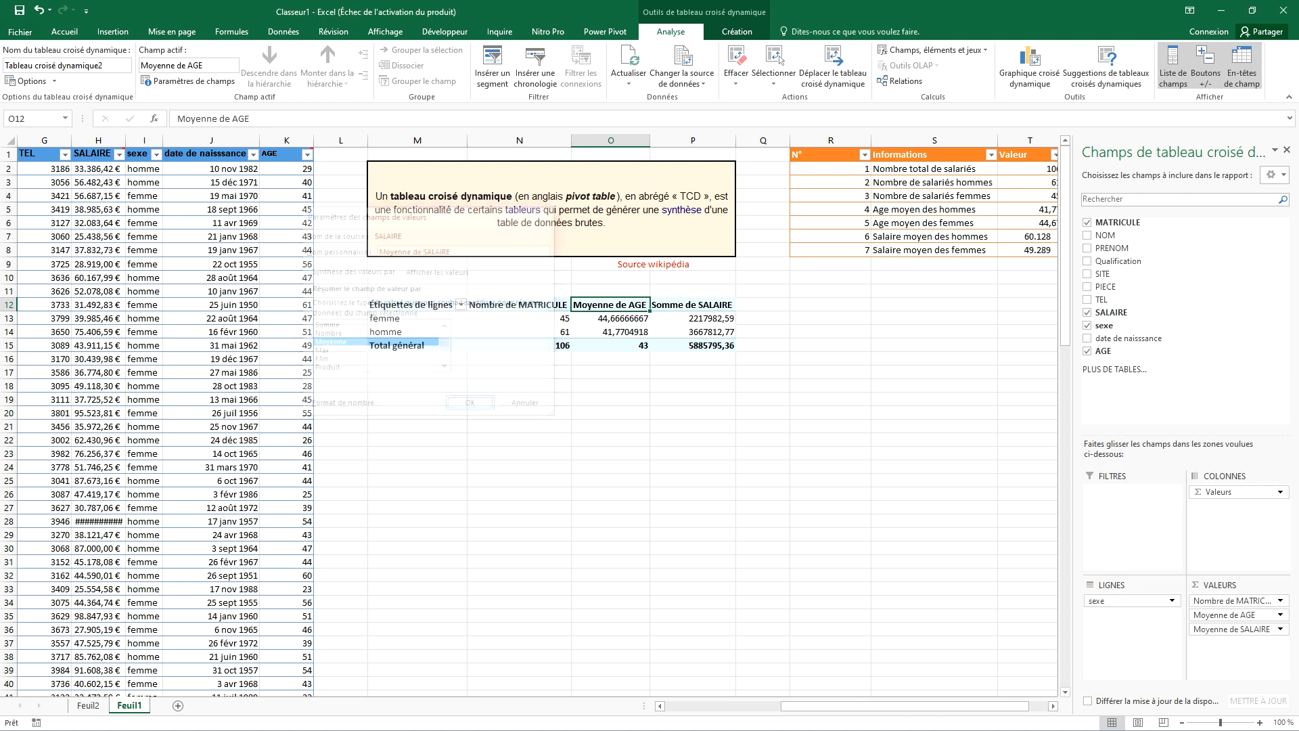
click(697, 318)
click(696, 331)
click(697, 386)
click(697, 318)
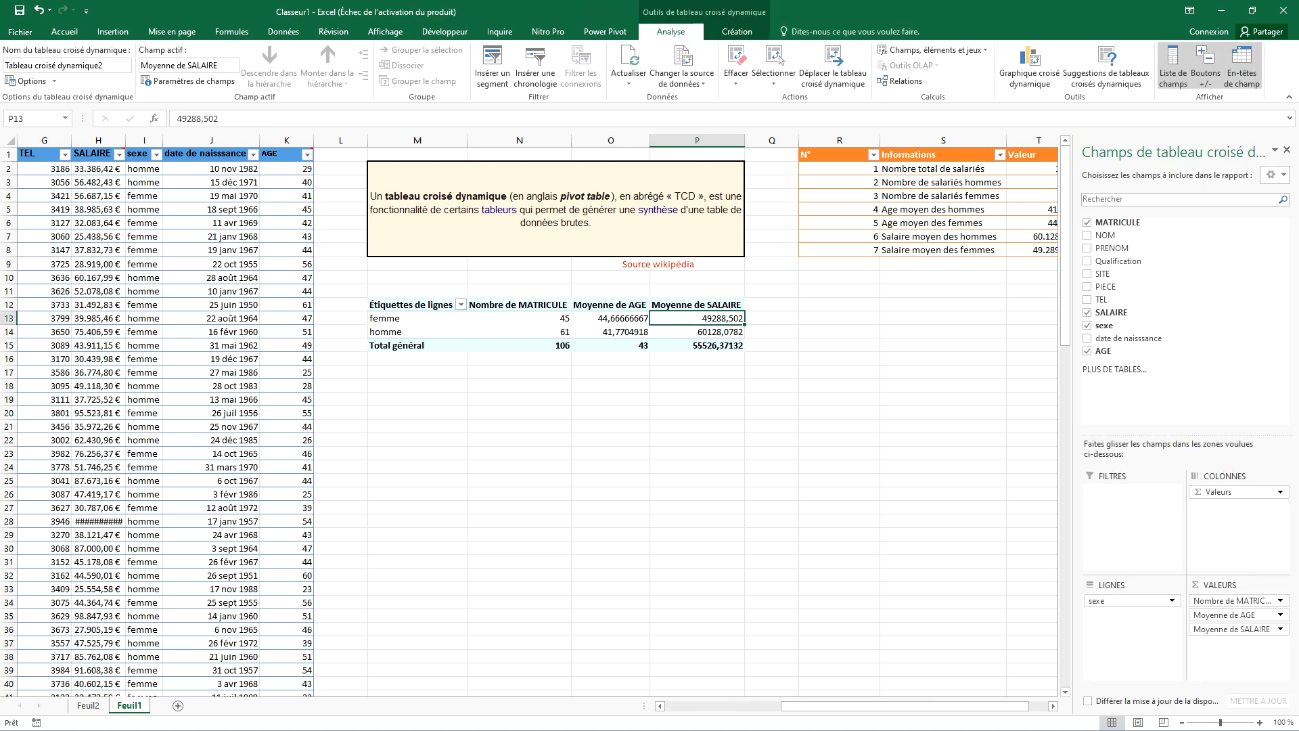